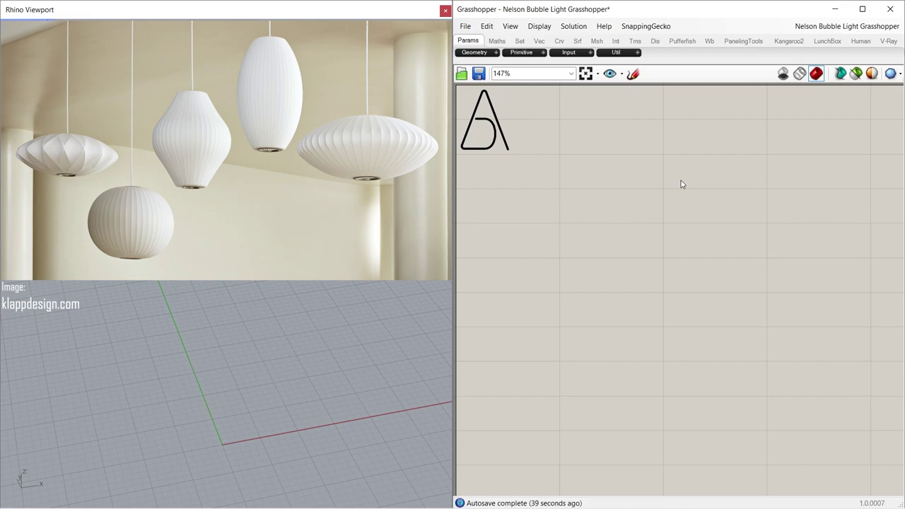
# - Place a Numbers to Points component and connect a panel containing Z to its mask input
pyautogui.doubleClick(651, 269)
pyautogui.write('num')
pyautogui.click(661, 243)
pyautogui.moveTo(661, 268); pyautogui.dragTo(676, 267)
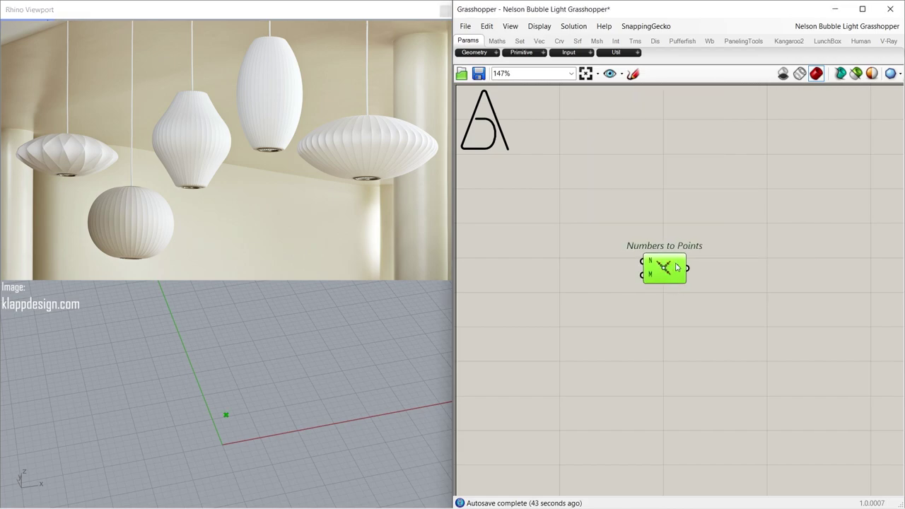
pyautogui.doubleClick(587, 280)
pyautogui.write('//Z')
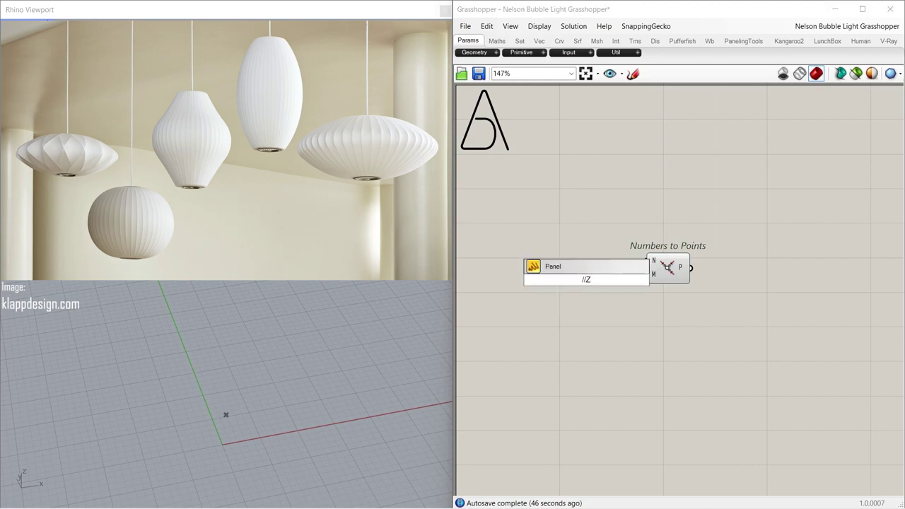
pyautogui.press('Return')
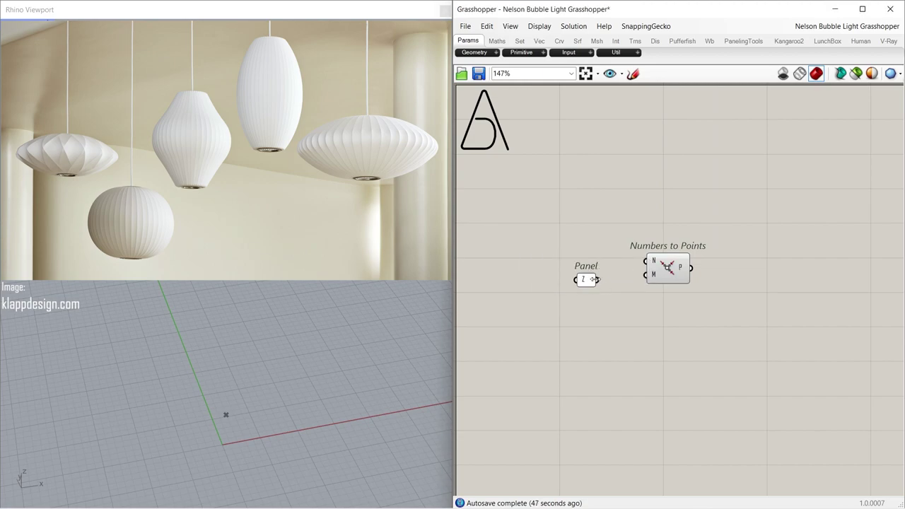
pyautogui.moveTo(597, 283); pyautogui.dragTo(616, 305)
# - Feed the Numbers to Points numbers from a Range component whose steps come from a number slider set to 10
pyautogui.doubleClick(585, 265)
pyautogui.write('range')
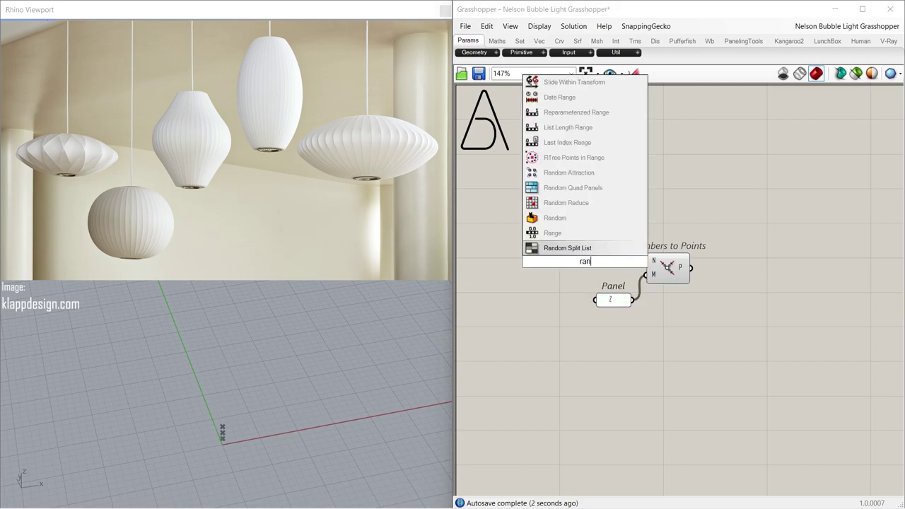
pyautogui.press('Return')
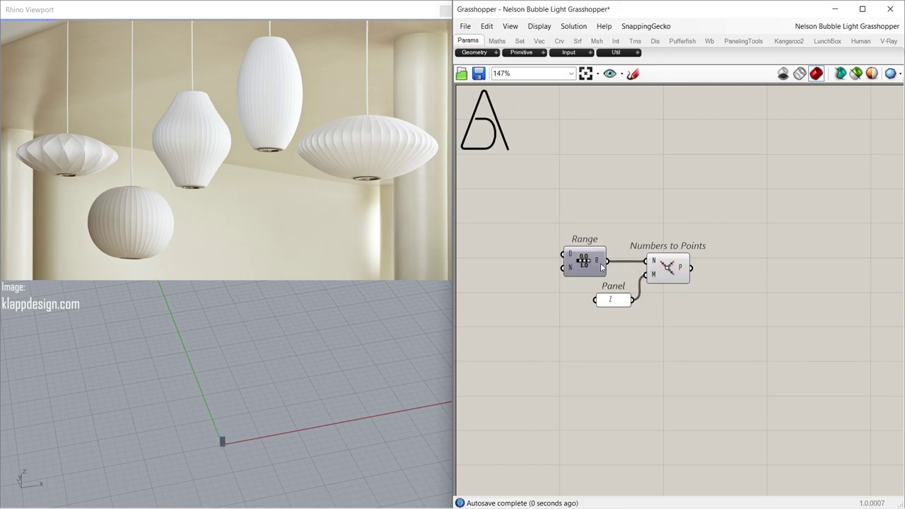
pyautogui.moveTo(599, 267); pyautogui.dragTo(601, 264)
pyautogui.doubleClick(511, 273)
pyautogui.write('10')
pyautogui.press('Return')
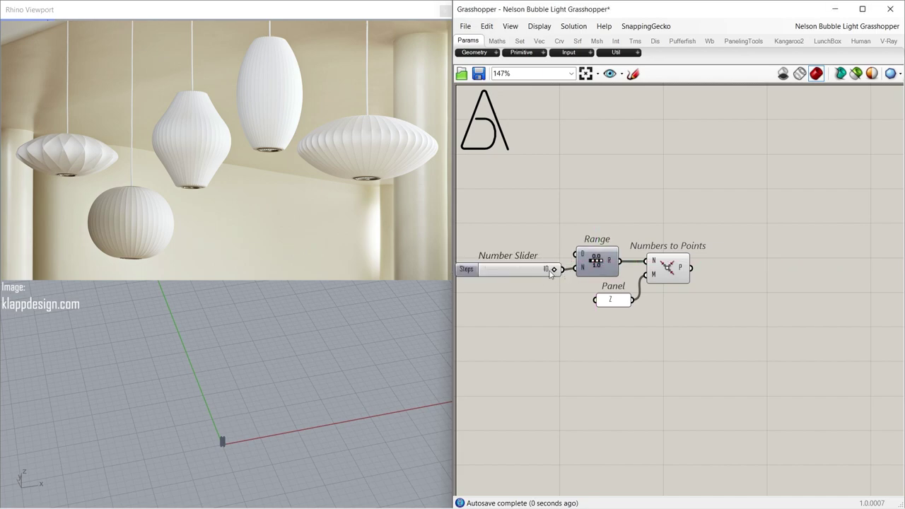
pyautogui.click(527, 275)
# - Add a number slider of 50.00 above the steps slider and connect it to the Range's domain
pyautogui.doubleClick(509, 236)
pyautogui.write('50.0')
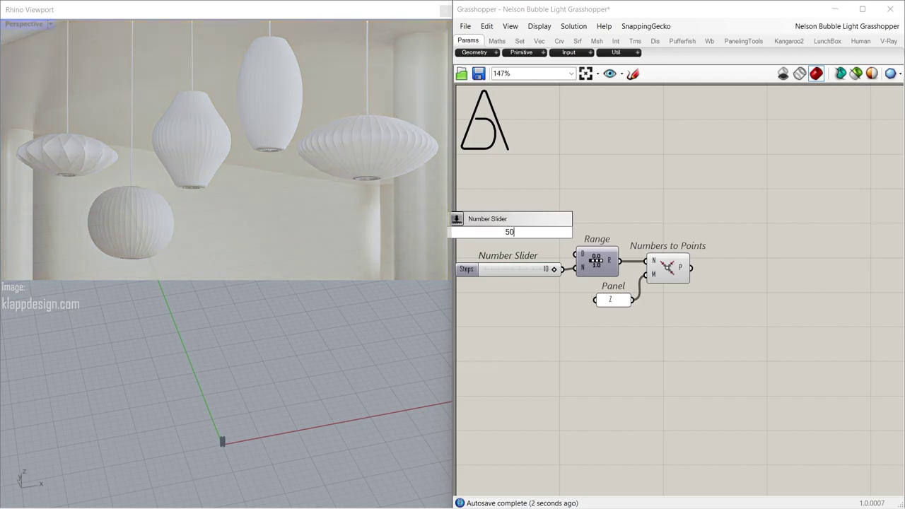
pyautogui.press('Return')
pyautogui.moveTo(562, 229); pyautogui.dragTo(577, 253)
pyautogui.moveTo(547, 253); pyautogui.dragTo(534, 269)
pyautogui.click(541, 291)
# - Align the Range and its two sliders closely beside the Numbers to Points component
pyautogui.moveTo(723, 217); pyautogui.dragTo(521, 320)
pyautogui.moveTo(587, 266); pyautogui.dragTo(600, 265)
pyautogui.click(618, 335)
pyautogui.moveTo(680, 323); pyautogui.dragTo(639, 244)
pyautogui.moveTo(681, 270); pyautogui.dragTo(668, 270)
# - Add a Circle component placed on the generated points and hide the preview of Numbers to Points
pyautogui.doubleClick(735, 283)
pyautogui.write('circ')
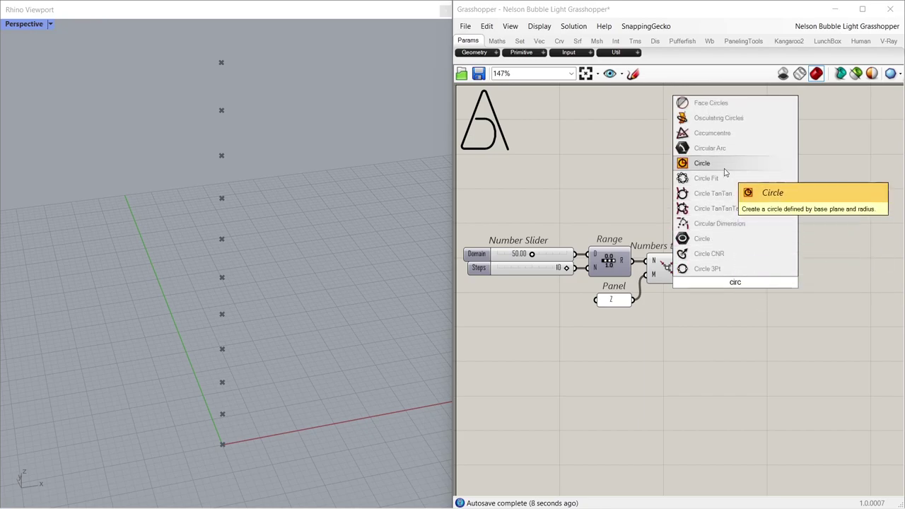
pyautogui.click(707, 164)
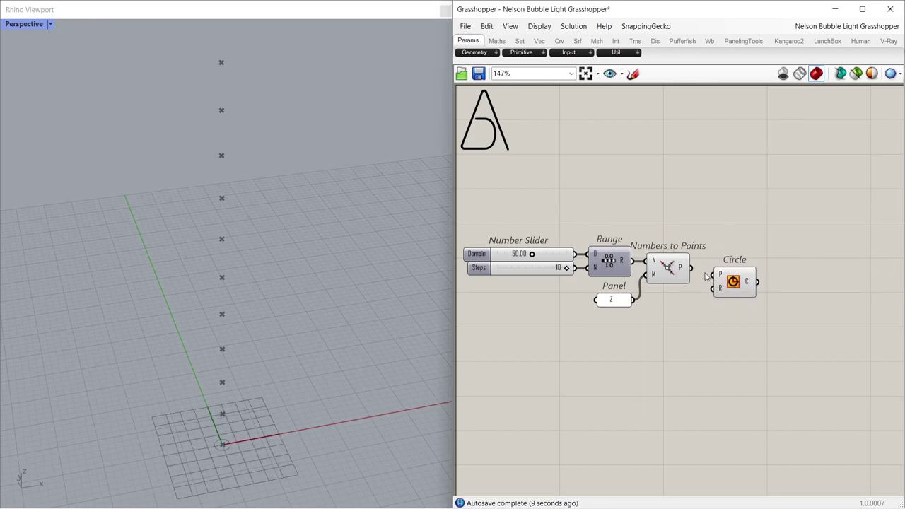
pyautogui.moveTo(696, 275); pyautogui.dragTo(712, 275)
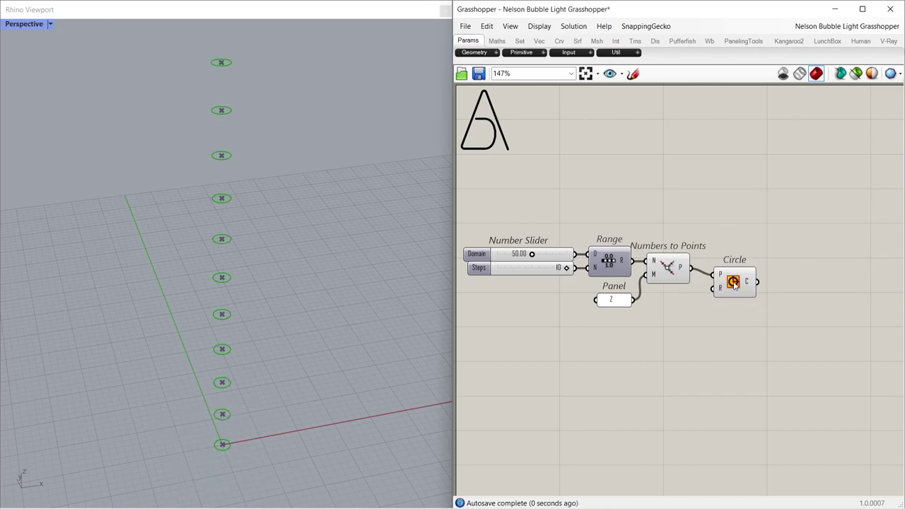
pyautogui.click(669, 269)
pyautogui.hotkey('ctrl', 'q')
pyautogui.click(685, 337)
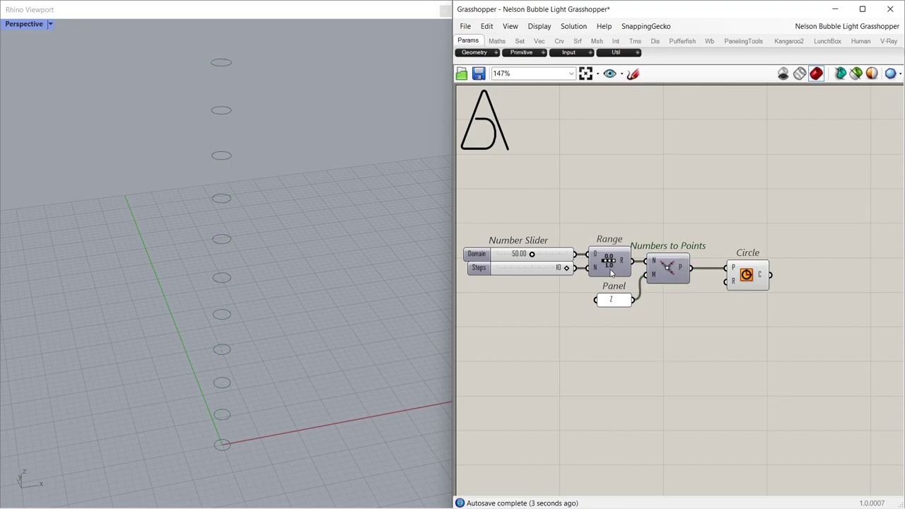
# - Duplicate the Range below the first one with the same steps slider, and place a Graph Mapper beside it
pyautogui.click(608, 272)
pyautogui.keyDown('alt'); pyautogui.moveTo(614, 280); pyautogui.dragTo(616, 357); pyautogui.keyUp('alt')
pyautogui.doubleClick(671, 364)
pyautogui.write('gra')
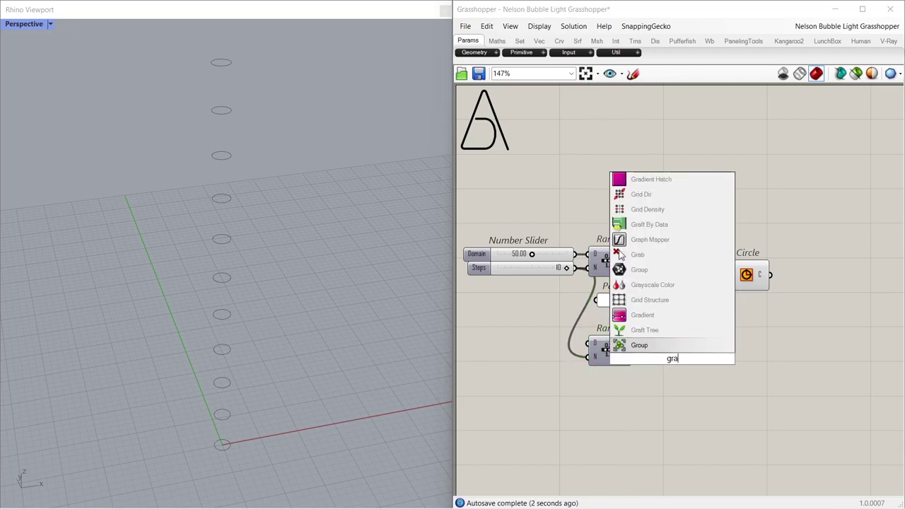
pyautogui.write('ph')
pyautogui.press('Return')
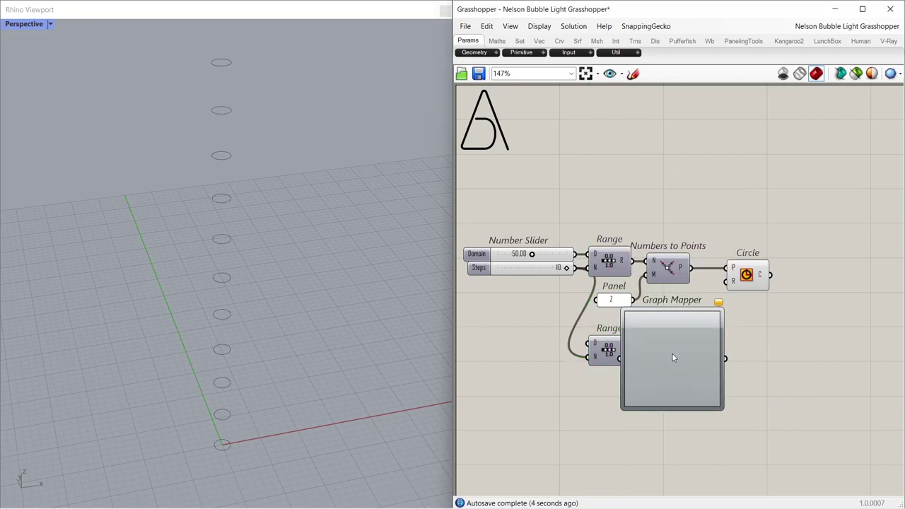
# - Set the Graph Mapper to a Bezier graph at a smaller size and feed it from the duplicated Range
pyautogui.moveTo(728, 486)
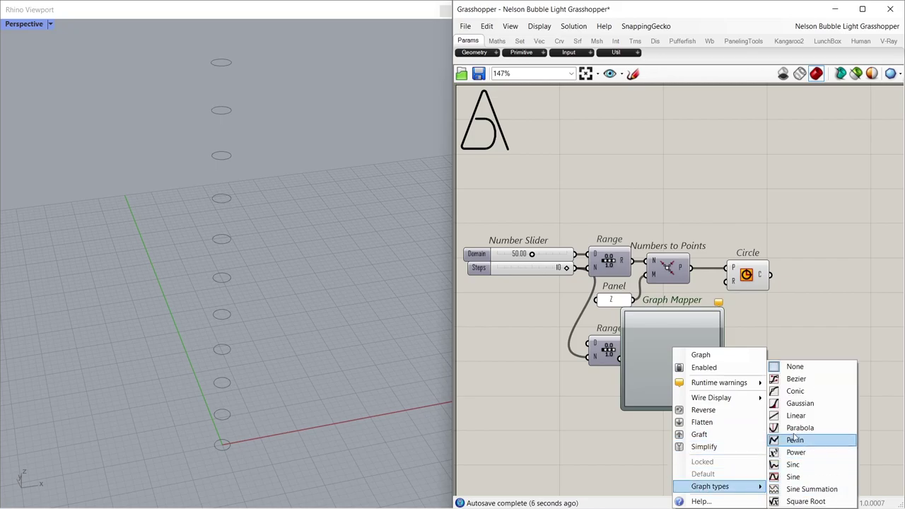
pyautogui.click(792, 378)
pyautogui.moveTo(721, 409); pyautogui.dragTo(690, 378)
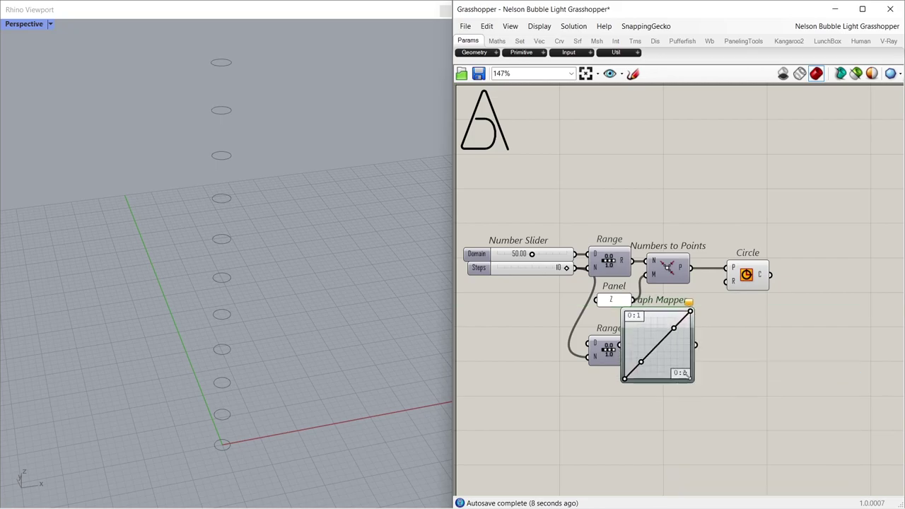
pyautogui.moveTo(620, 344); pyautogui.dragTo(648, 353)
pyautogui.moveTo(669, 353); pyautogui.dragTo(666, 352)
pyautogui.moveTo(680, 400); pyautogui.dragTo(617, 380)
# - Add a Remap Numbers component that takes the Graph Mapper output as its values
pyautogui.doubleClick(774, 365)
pyautogui.write('rem')
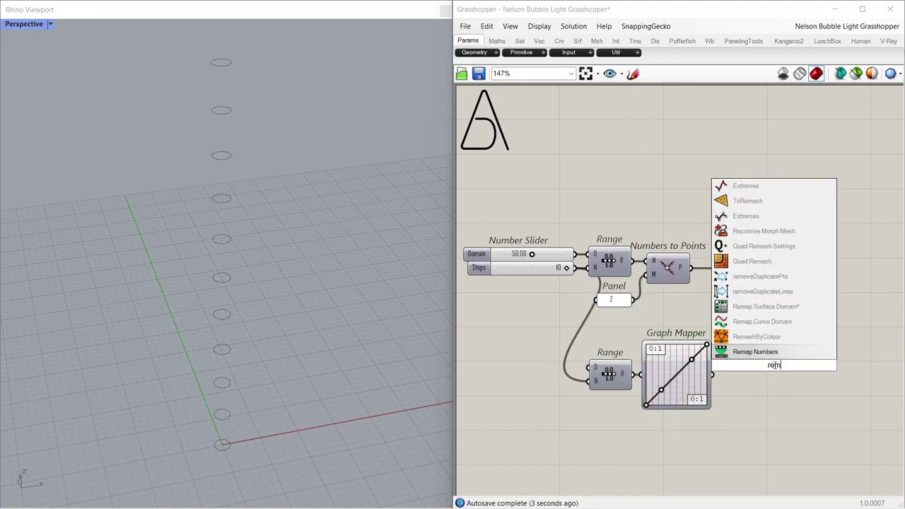
pyautogui.press('Return')
pyautogui.moveTo(771, 368); pyautogui.dragTo(795, 390)
# - Use a Bounds component on the Graph Mapper output as the source domain of Remap Numbers
pyautogui.doubleClick(737, 396)
pyautogui.write('bound')
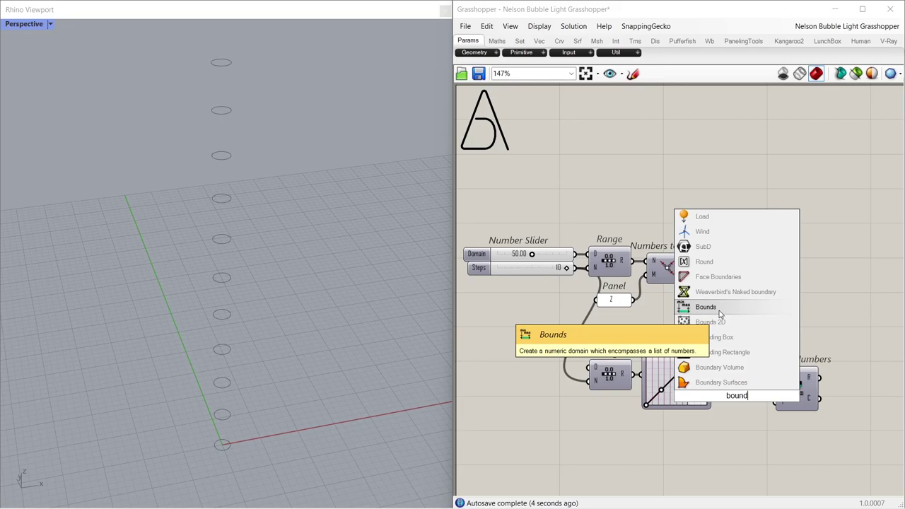
pyautogui.click(711, 307)
pyautogui.moveTo(725, 398); pyautogui.dragTo(737, 401)
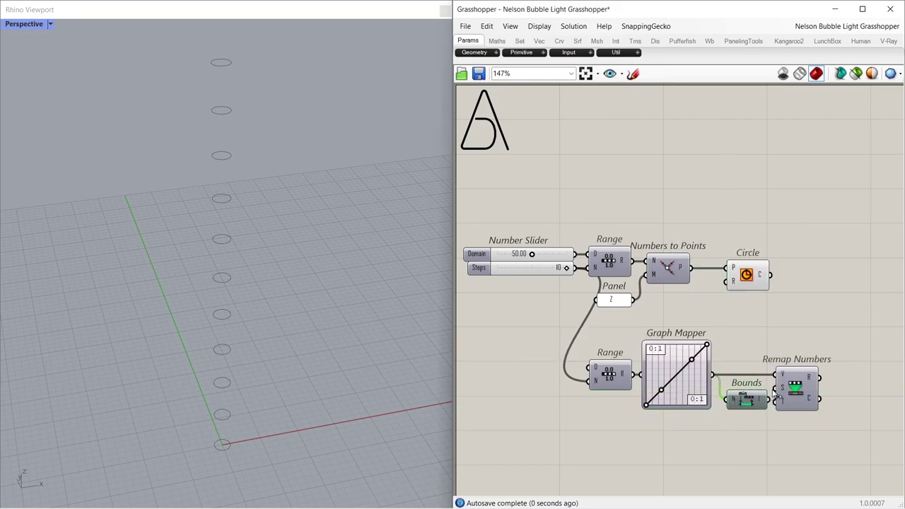
pyautogui.moveTo(795, 387); pyautogui.dragTo(803, 388)
# - Add a Construct Domain component below Bounds and connect it to the target domain of Remap Numbers
pyautogui.doubleClick(751, 440)
pyautogui.write('con')
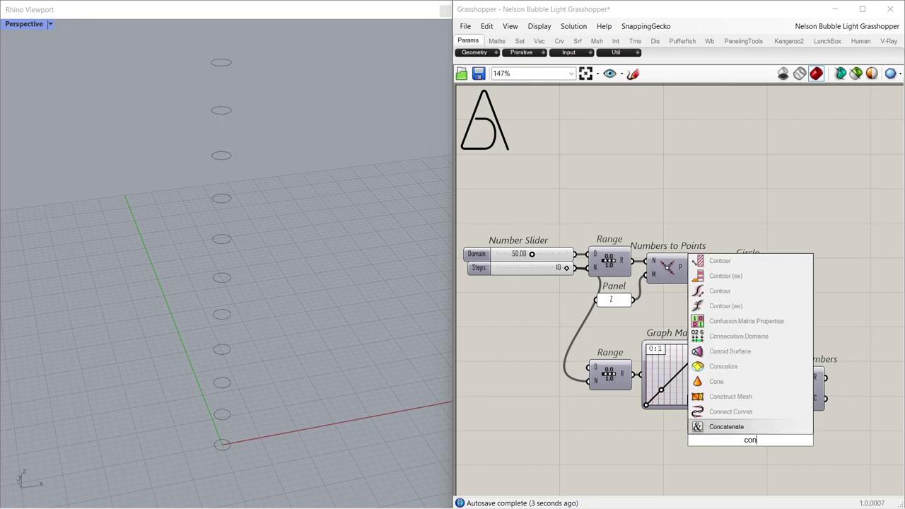
pyautogui.write('struct')
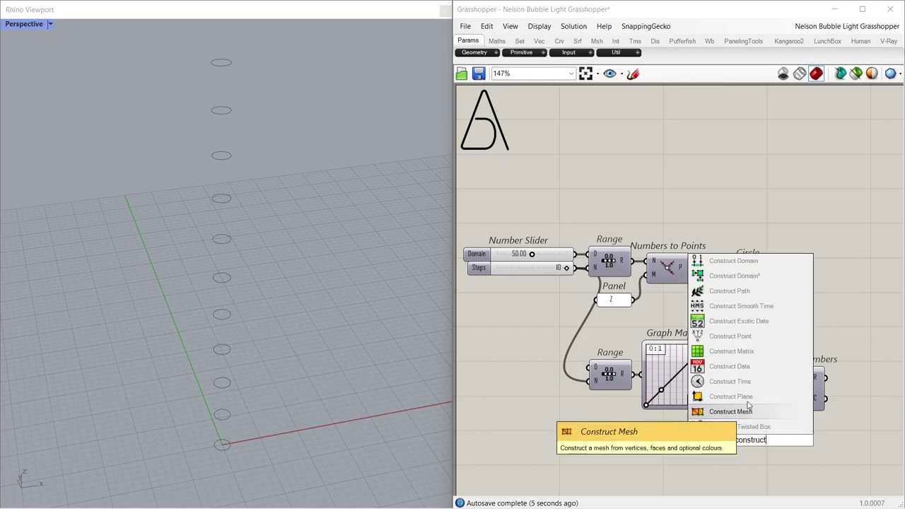
pyautogui.click(740, 266)
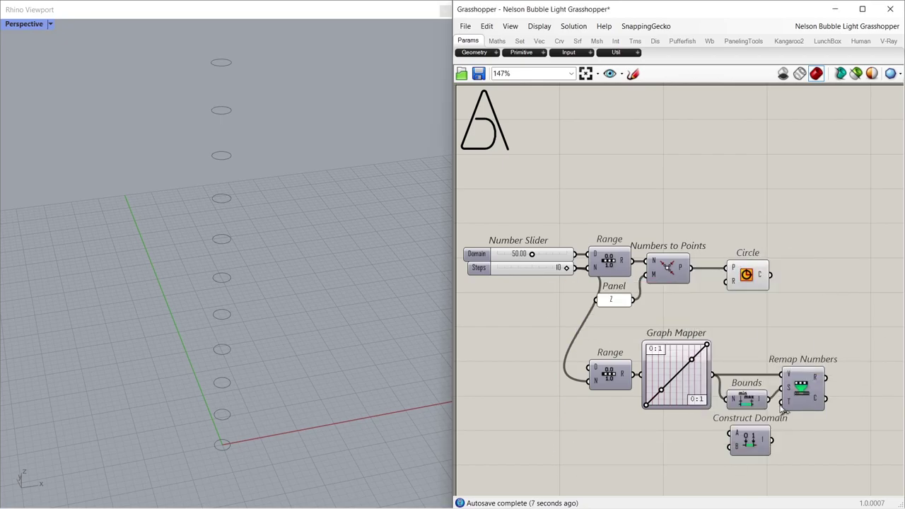
# - Connect a number slider of 20.00 to the domain end of Construct Domain
pyautogui.doubleClick(667, 450)
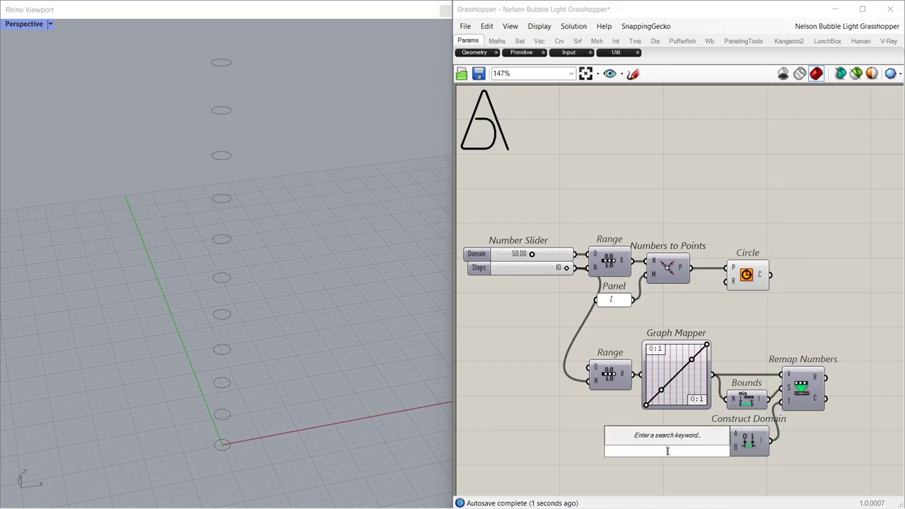
pyautogui.write('20')
pyautogui.press('Return')
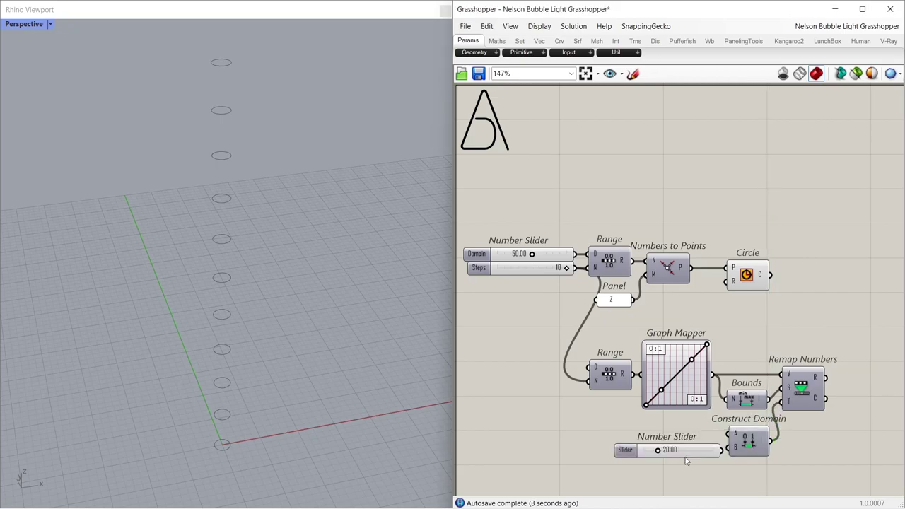
pyautogui.moveTo(693, 452); pyautogui.dragTo(669, 458)
# - Connect a number slider of 8.00 to the domain start of Construct Domain, stacked above the domain end slider
pyautogui.click(677, 433)
pyautogui.doubleClick(662, 418)
pyautogui.write('8')
pyautogui.press('Return')
pyautogui.moveTo(720, 425)
pyautogui.mouseDown()
pyautogui.moveTo(694, 434)
pyautogui.moveTo(730, 434)
pyautogui.mouseUp()
pyautogui.click(651, 438)
# - Drive the Circle's radius with the remapped numbers and move the Circle above Remap Numbers
pyautogui.click(733, 295)
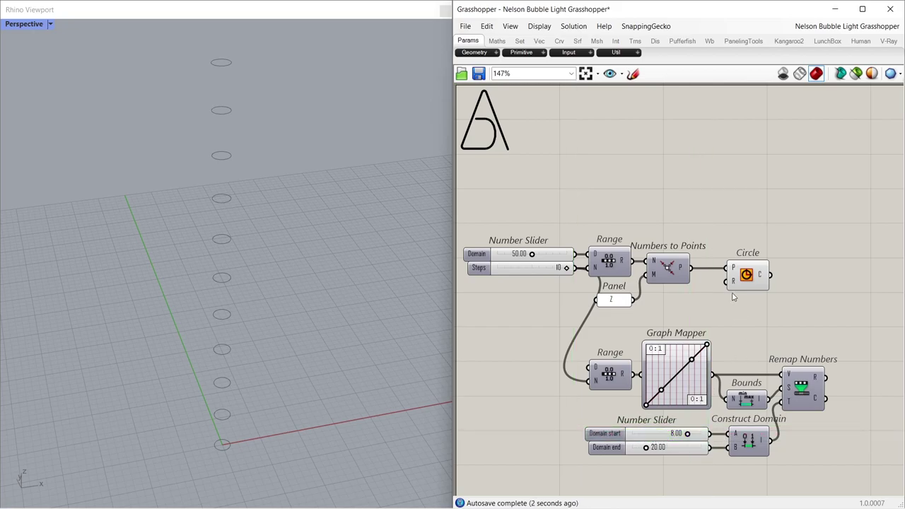
pyautogui.moveTo(718, 289); pyautogui.dragTo(824, 377)
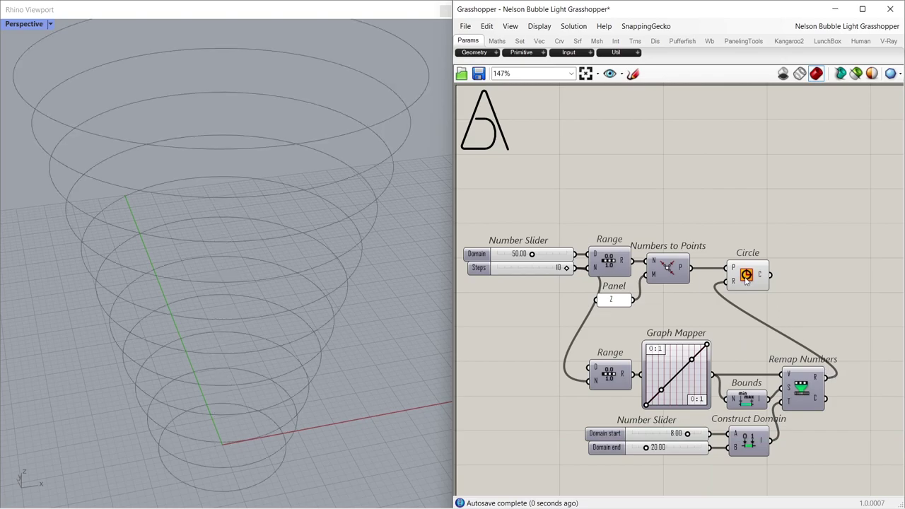
pyautogui.moveTo(746, 280); pyautogui.dragTo(801, 280)
pyautogui.click(742, 318)
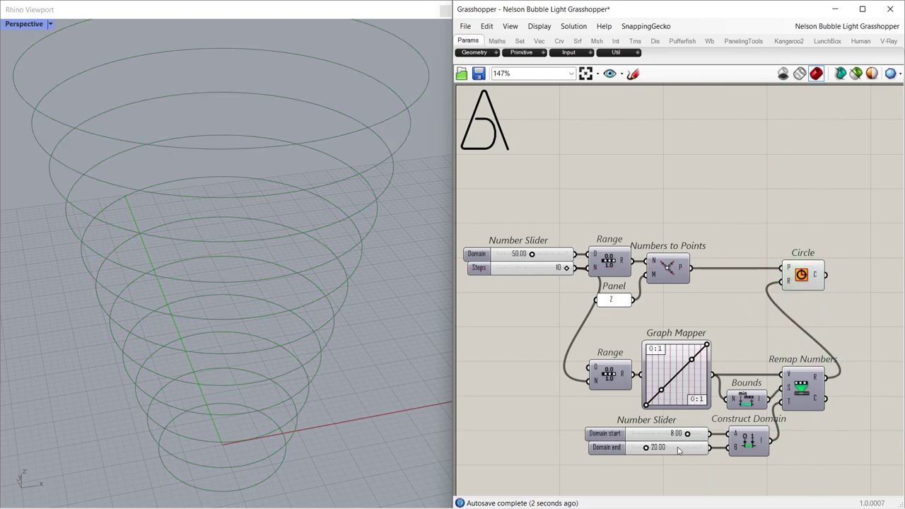
# - Shape the Bezier graph into a symmetrical arch and adjust the radius domain to 7.39 through 16.59
pyautogui.moveTo(662, 393); pyautogui.dragTo(662, 365)
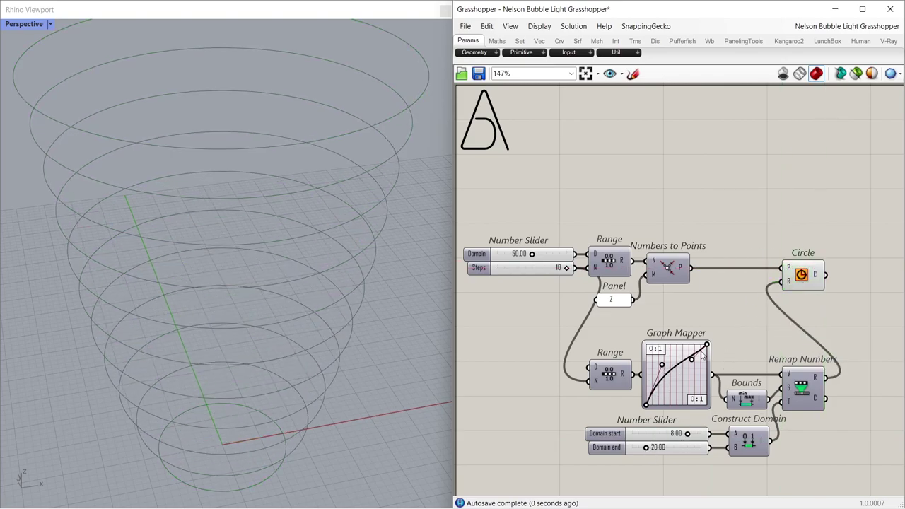
pyautogui.moveTo(706, 345); pyautogui.dragTo(707, 406)
pyautogui.moveTo(691, 359); pyautogui.dragTo(667, 355)
pyautogui.moveTo(646, 451); pyautogui.dragTo(682, 434)
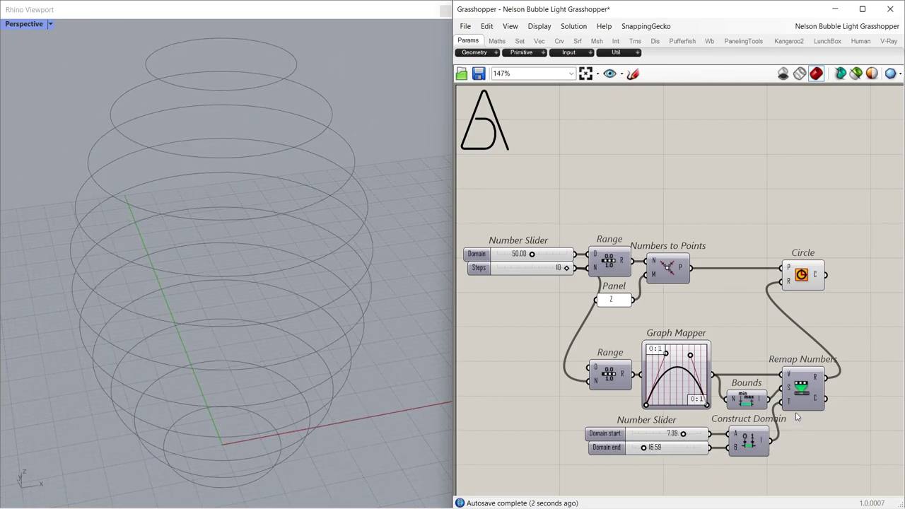
# - Add a Divide Curve component that divides the circles
pyautogui.moveTo(854, 391); pyautogui.dragTo(578, 378, button='right')
pyautogui.doubleClick(611, 295)
pyautogui.write('divi')
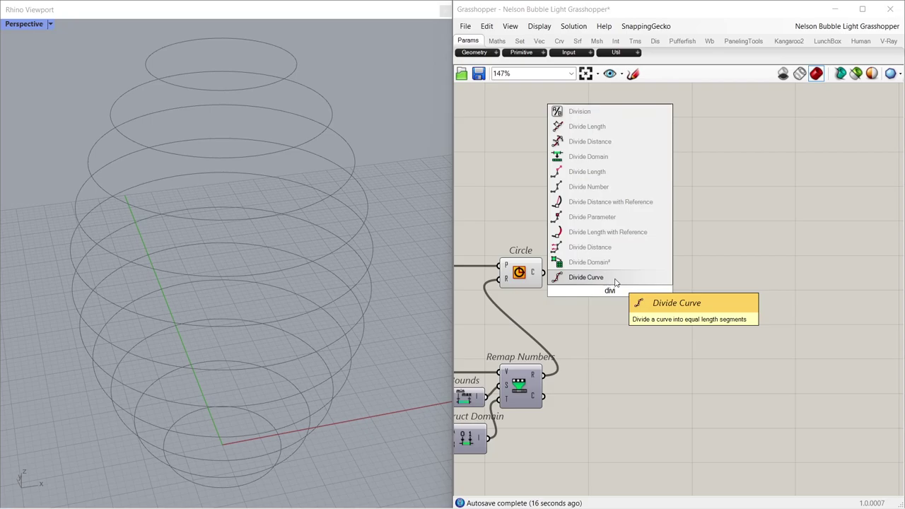
pyautogui.click(597, 278)
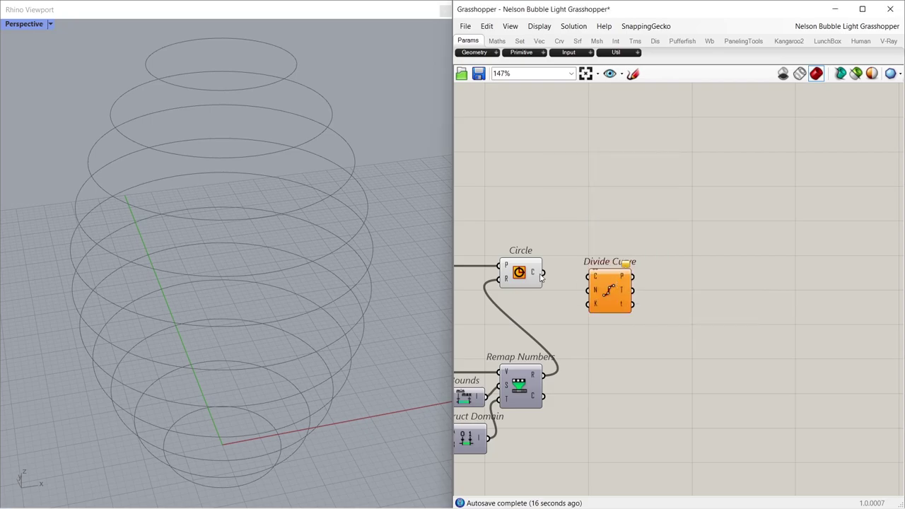
pyautogui.moveTo(587, 276); pyautogui.dragTo(607, 282)
pyautogui.click(556, 306)
# - Connect a number slider of 50, limited to even numbers, to the count of Divide Curve
pyautogui.doubleClick(556, 309)
pyautogui.write('50')
pyautogui.press('Return')
pyautogui.moveTo(558, 311); pyautogui.dragTo(535, 314)
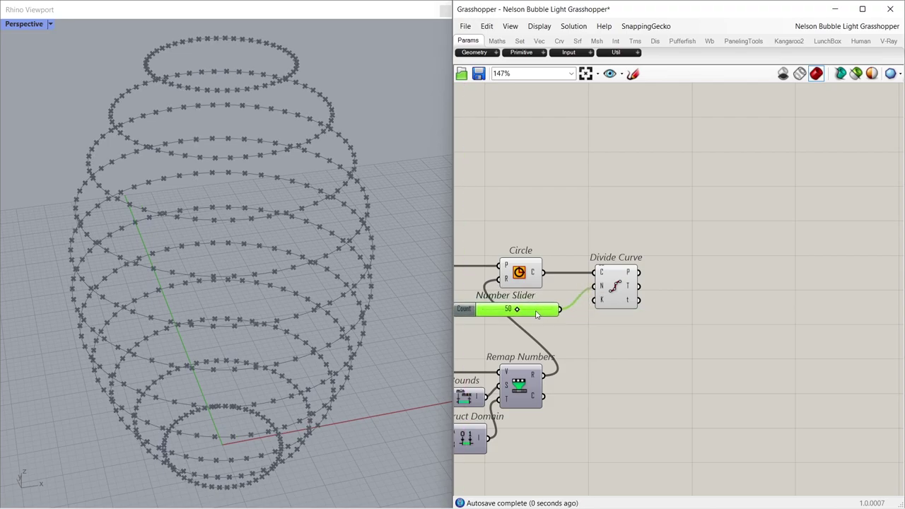
pyautogui.doubleClick(467, 311)
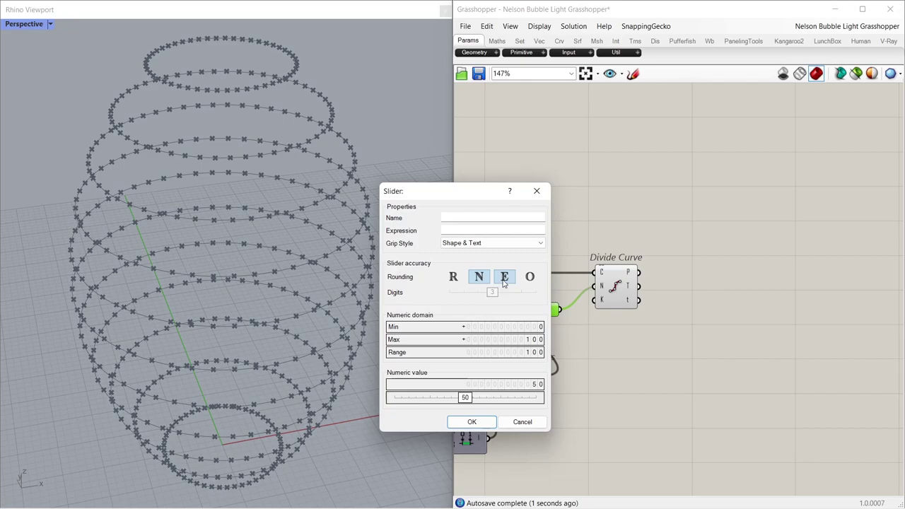
pyautogui.click(476, 422)
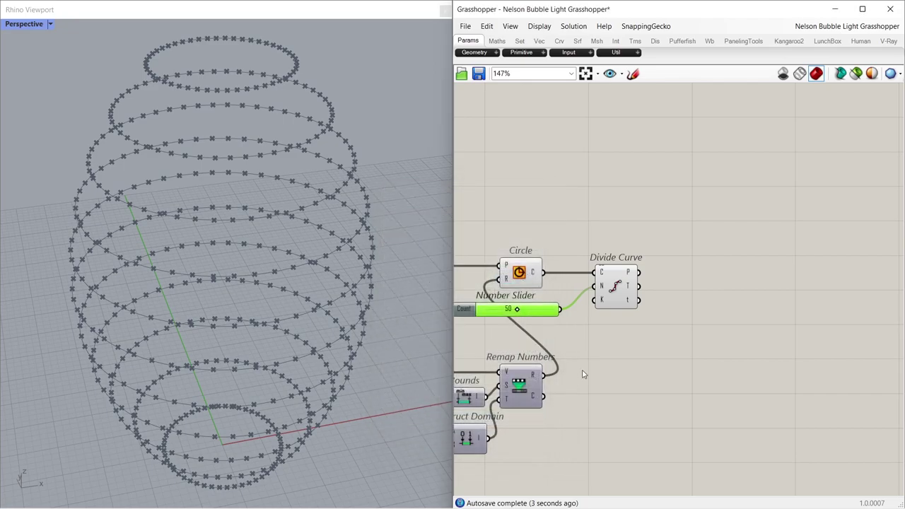
pyautogui.click(584, 372)
pyautogui.moveTo(547, 322); pyautogui.dragTo(529, 317)
# - Move Divide Curve closer to the Circle component and hide the circles' preview
pyautogui.moveTo(614, 289); pyautogui.dragTo(582, 289)
pyautogui.click(527, 280)
pyautogui.click(620, 293)
# - Place a Dispatch component after Divide Curve
pyautogui.doubleClick(647, 278)
pyautogui.write('disp')
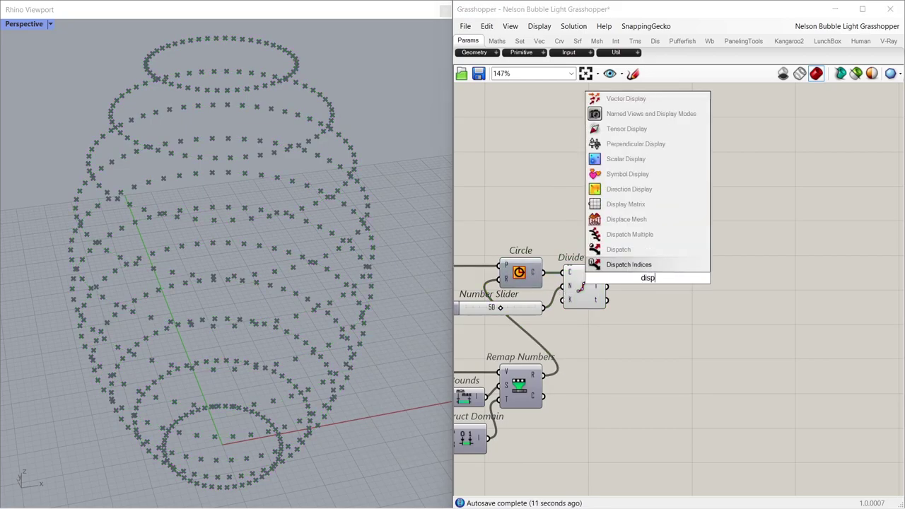
pyautogui.click(640, 250)
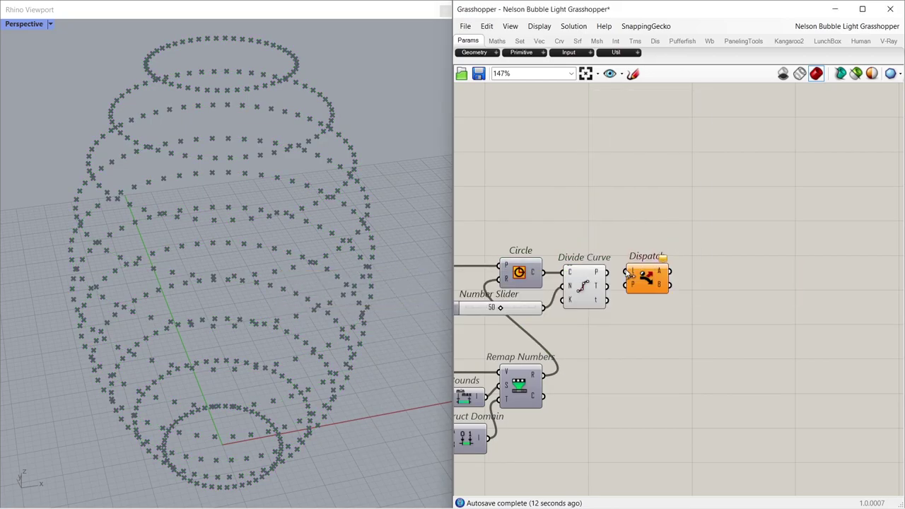
# - Connect the Divide Curve points to the Dispatch list input and hide the preview of Divide Curve
pyautogui.moveTo(615, 271); pyautogui.dragTo(641, 282)
pyautogui.click(590, 280)
pyautogui.hotkey('ctrl', 'q')
# - Add a Move component well beyond Dispatch, with Dispatch's B output feeding its geometry input
pyautogui.doubleClick(682, 282)
pyautogui.write('move')
pyautogui.press('Return')
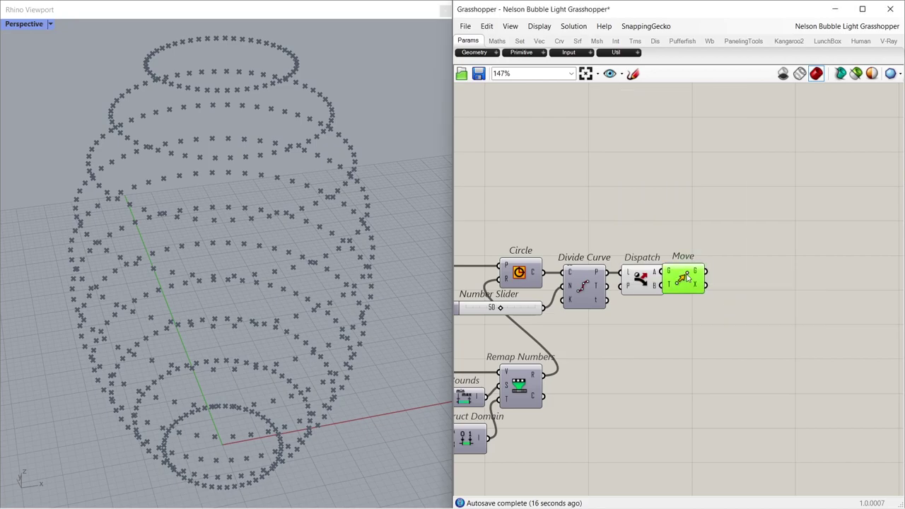
pyautogui.moveTo(690, 280); pyautogui.dragTo(850, 292)
# - Add an Average component below the wire between Dispatch and Move, and feed it Dispatch's B output
pyautogui.doubleClick(695, 316)
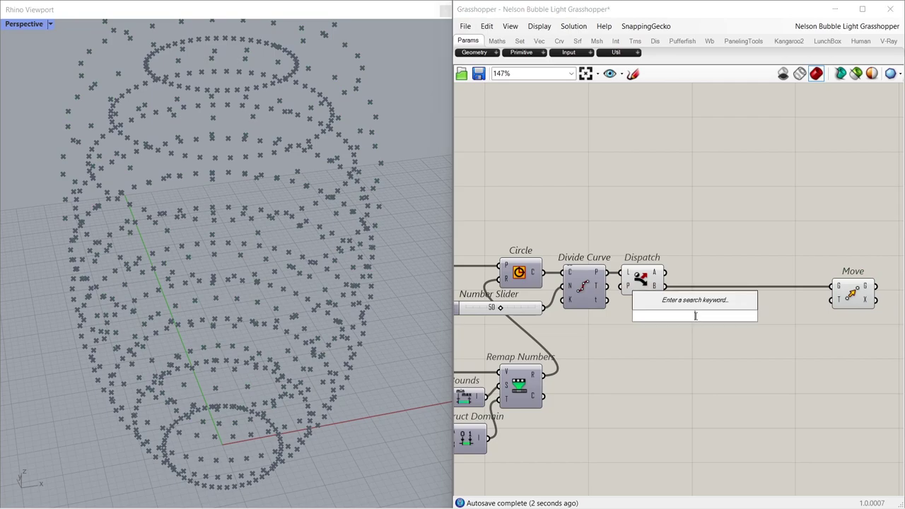
pyautogui.write('aver')
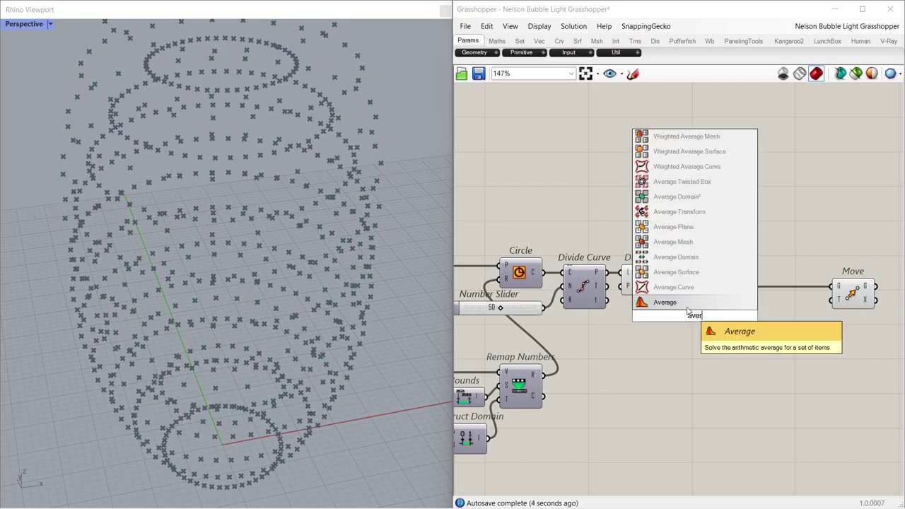
pyautogui.press('Return')
pyautogui.moveTo(664, 287); pyautogui.dragTo(690, 318)
# - Add a Vector 2Pt component from the Average point to the Dispatch B points, routing those points through a relay
pyautogui.doubleClick(732, 320)
pyautogui.write('2pt')
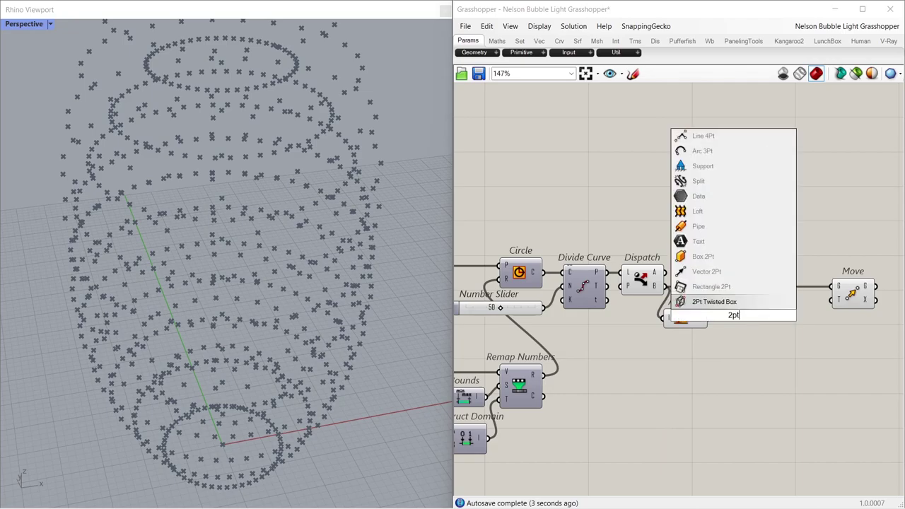
pyautogui.click(707, 272)
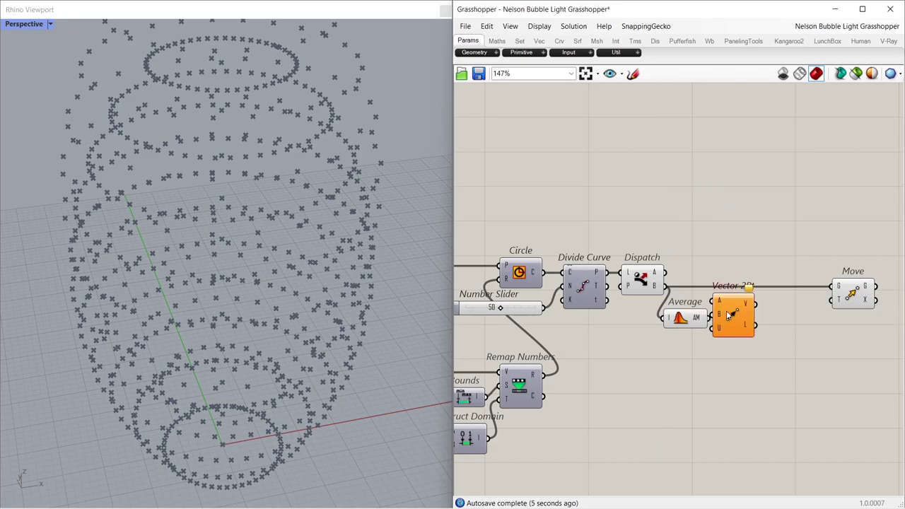
pyautogui.moveTo(732, 316); pyautogui.dragTo(744, 328)
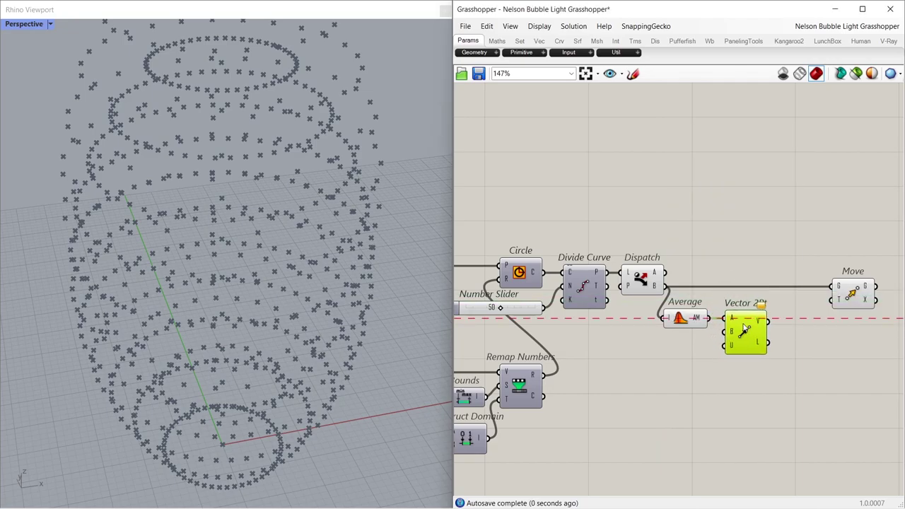
pyautogui.doubleClick(702, 286)
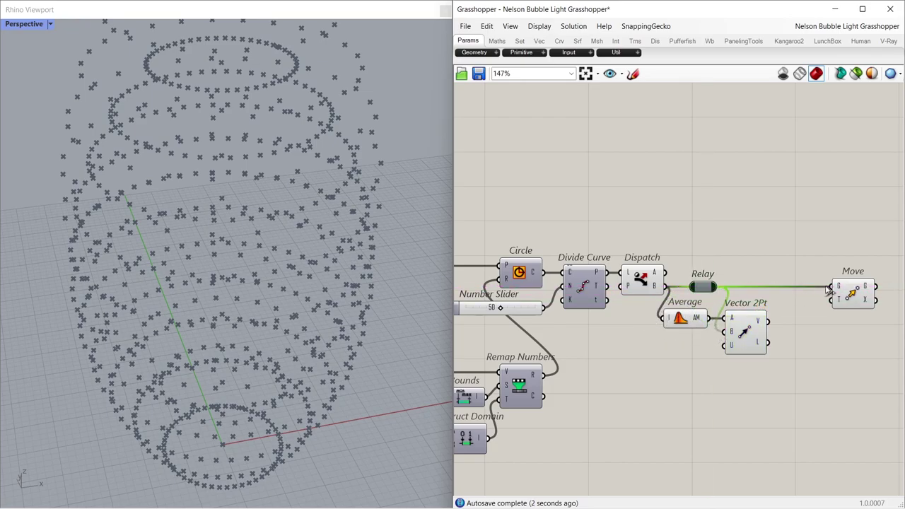
# - Add an Amplitude component between the Vector 2Pt vector and Move's motion input, and hide the previews of Dispatch and Average
pyautogui.doubleClick(810, 337)
pyautogui.write('ampl')
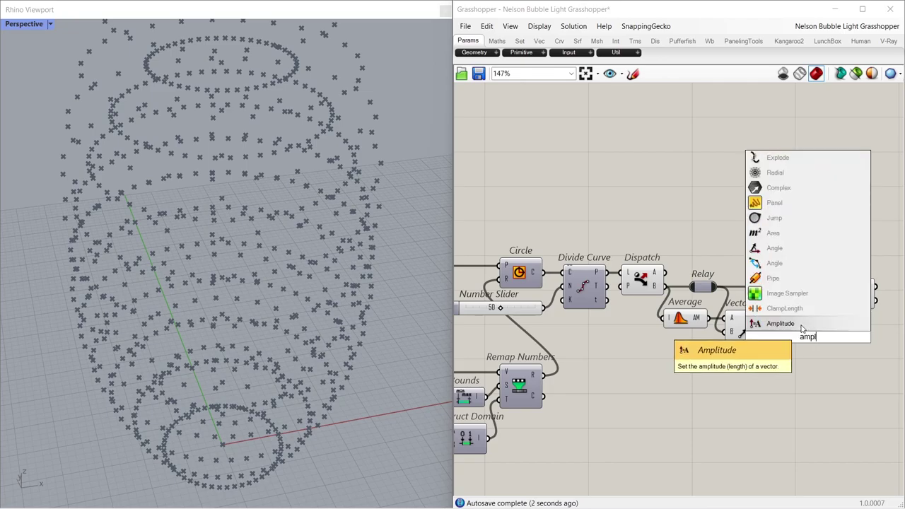
pyautogui.press('Return')
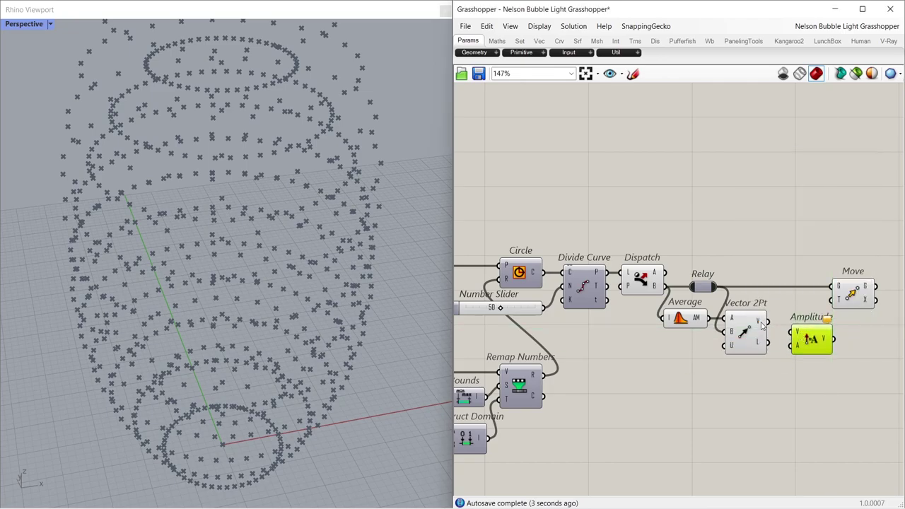
pyautogui.moveTo(767, 322); pyautogui.dragTo(827, 348)
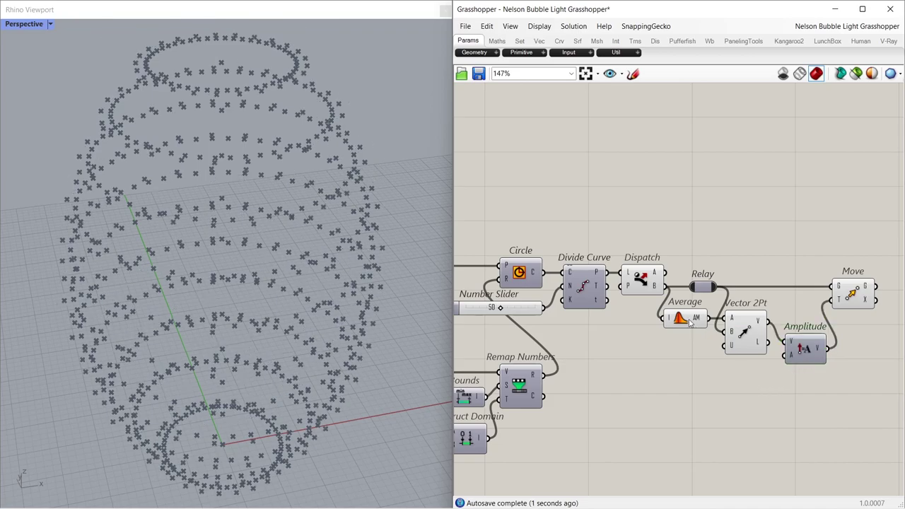
pyautogui.click(648, 288)
pyautogui.click(646, 367)
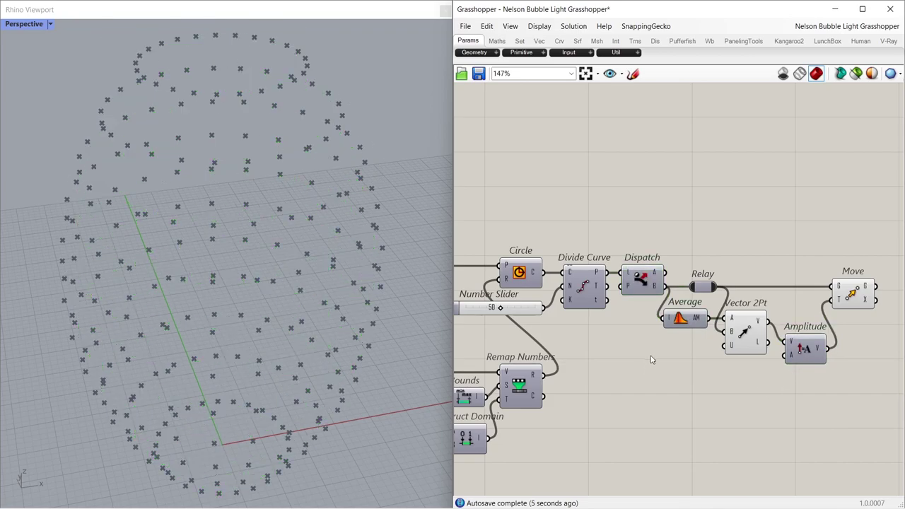
# - Duplicate the Range, Graph Mapper, Bounds, Construct Domain and Remap Numbers group with its domain sliders below the Vector 2Pt and Amplitude components
pyautogui.scroll(-2, 651, 364)
pyautogui.scroll(-4, 652, 364)
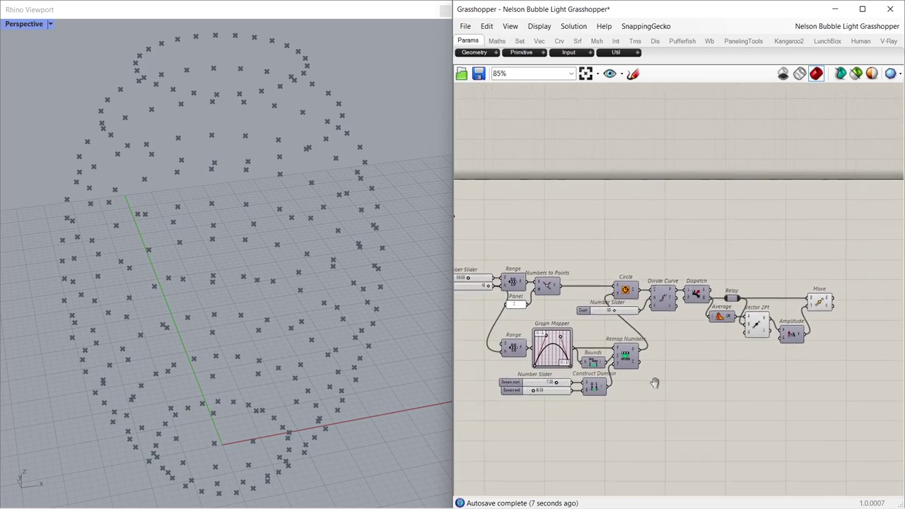
pyautogui.moveTo(687, 408); pyautogui.dragTo(731, 366)
pyautogui.click(721, 338)
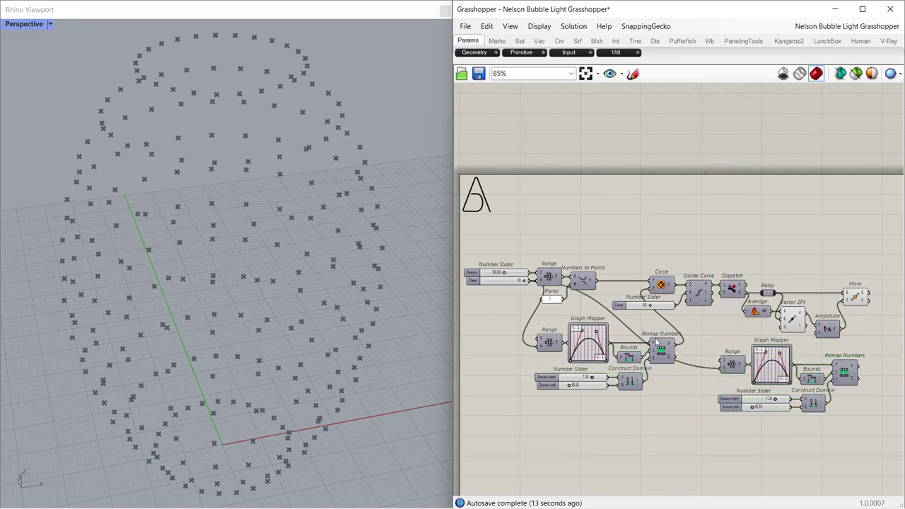
# - Move the steps slider down between the two Range components and route its wire to the copied Range through a relay
pyautogui.moveTo(503, 280); pyautogui.dragTo(503, 313)
pyautogui.doubleClick(565, 317)
pyautogui.moveTo(564, 317); pyautogui.dragTo(695, 317)
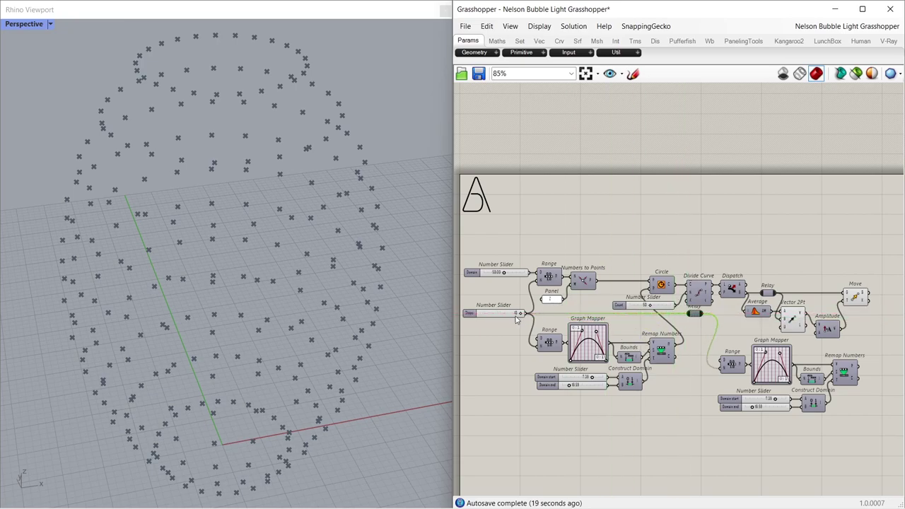
pyautogui.moveTo(512, 316); pyautogui.dragTo(511, 321)
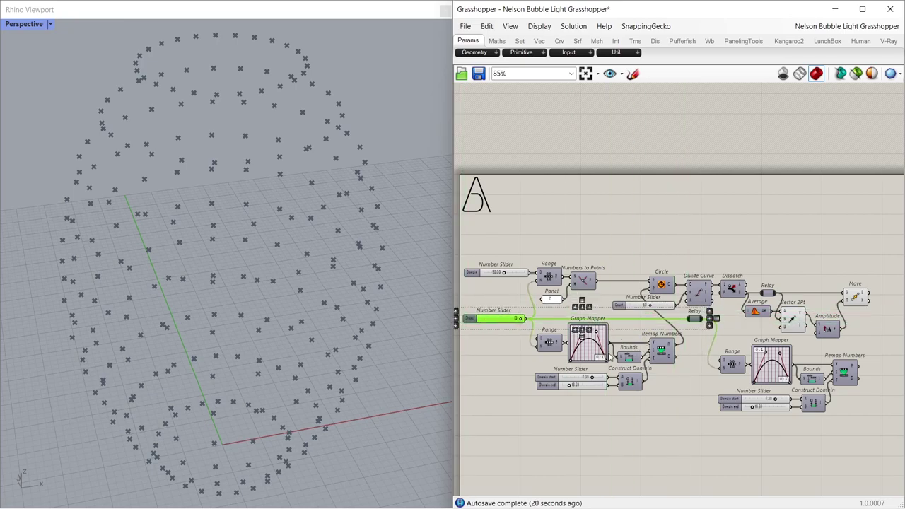
# - Shift the original Range, Graph Mapper and Remap Numbers group slightly down, clear of the relay wire
pyautogui.moveTo(683, 402); pyautogui.dragTo(543, 340)
pyautogui.moveTo(548, 344); pyautogui.dragTo(548, 354)
pyautogui.click(694, 404)
# - Connect the copied Remap Numbers result to Amplitude's A input and move Amplitude and Move further along the canvas
pyautogui.moveTo(806, 379); pyautogui.dragTo(667, 373, button='right')
pyautogui.scroll(5, 667, 373)
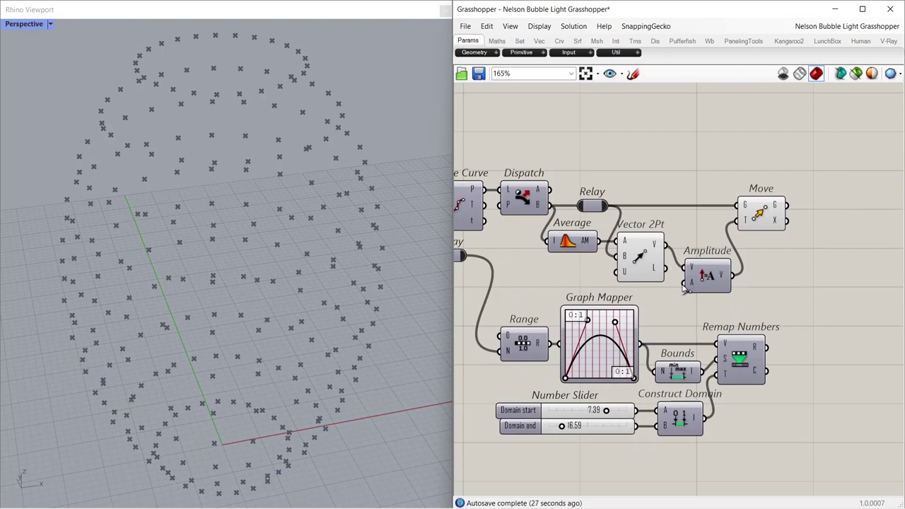
pyautogui.moveTo(684, 288); pyautogui.dragTo(767, 347)
pyautogui.moveTo(800, 289); pyautogui.dragTo(728, 217)
pyautogui.moveTo(711, 283); pyautogui.dragTo(769, 283)
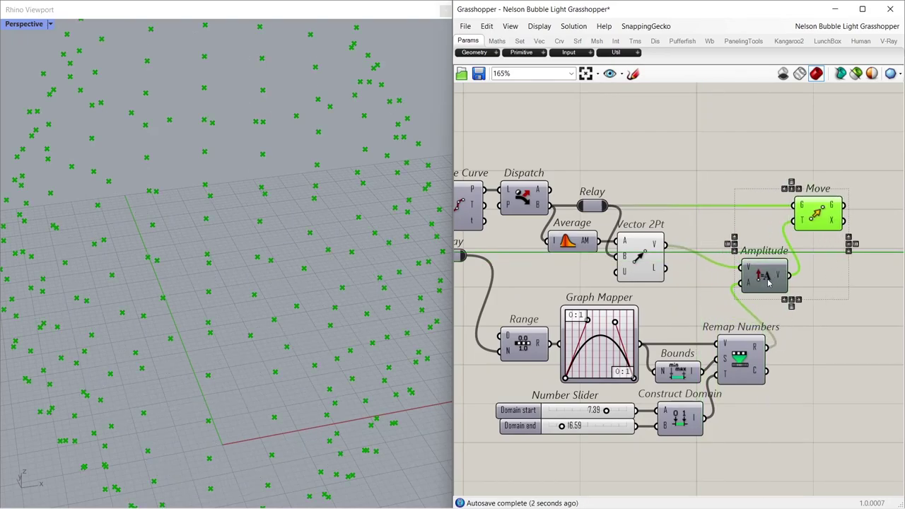
pyautogui.click(809, 349)
# - Replace the copied domain sliders with a single number slider of 0.80 feeding the end of Construct Domain
pyautogui.moveTo(614, 453); pyautogui.dragTo(578, 411)
pyautogui.press('Delete')
pyautogui.doubleClick(577, 414)
pyautogui.write('0.8')
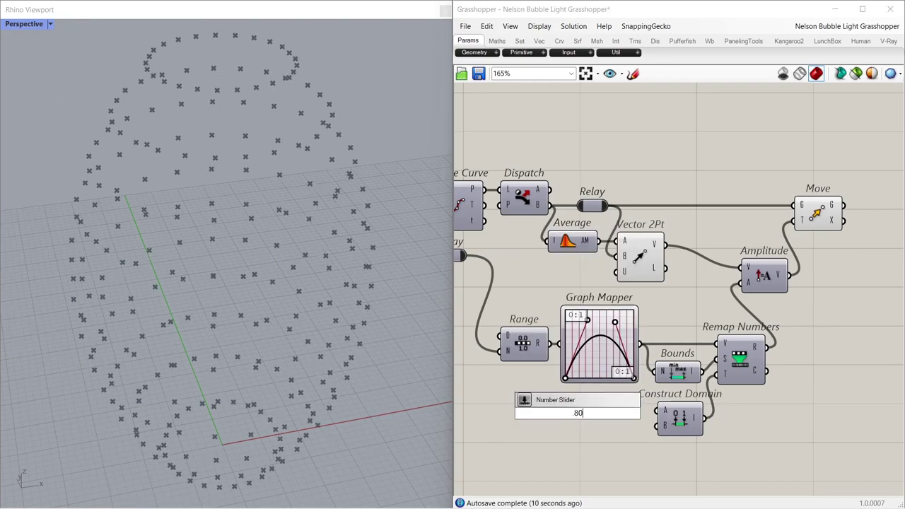
pyautogui.press('Return')
pyautogui.moveTo(594, 413); pyautogui.dragTo(586, 429)
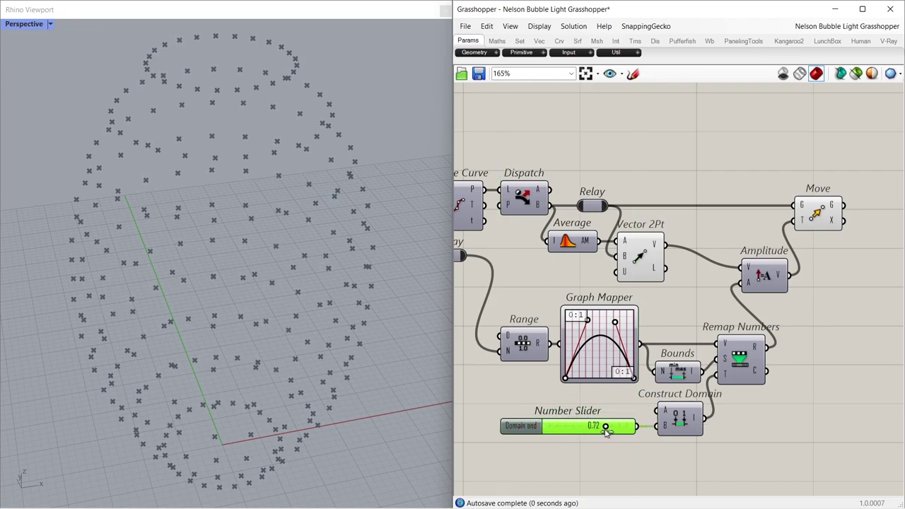
pyautogui.click(603, 451)
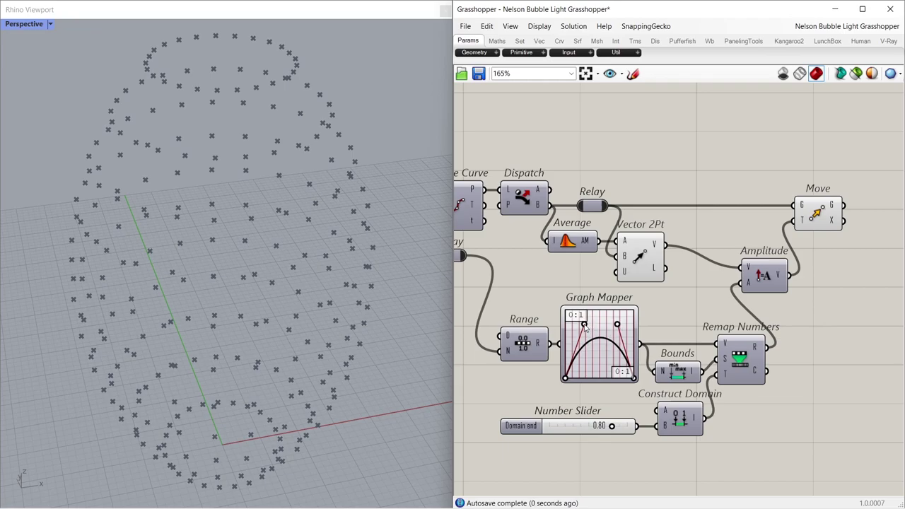
# - Align Amplitude with the Vector 2Pt output and bring Move closer to it
pyautogui.moveTo(747, 289); pyautogui.dragTo(723, 267)
pyautogui.moveTo(820, 222); pyautogui.dragTo(800, 221)
pyautogui.moveTo(747, 252); pyautogui.dragTo(731, 250)
pyautogui.moveTo(812, 222); pyautogui.dragTo(800, 221)
pyautogui.click(815, 260)
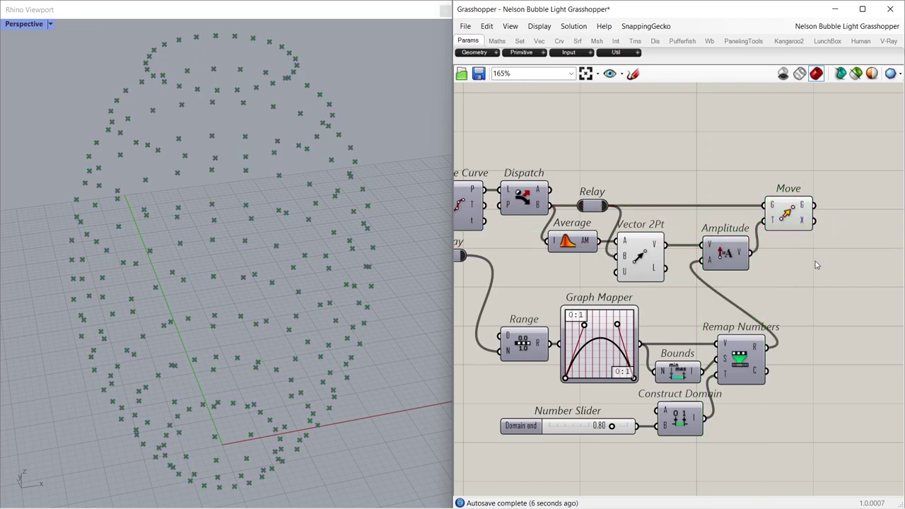
# - Graft the A input of the Amplitude component
pyautogui.rightClick(710, 260)
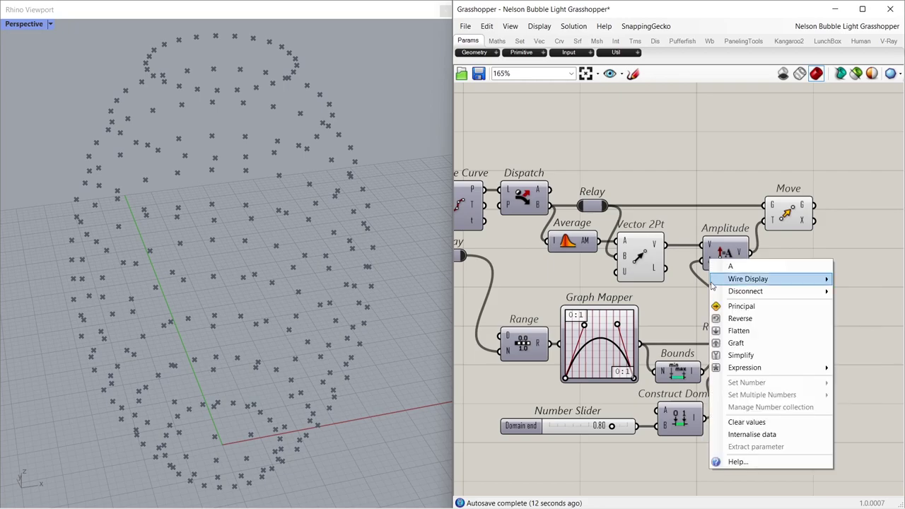
pyautogui.click(762, 345)
pyautogui.moveTo(772, 206)
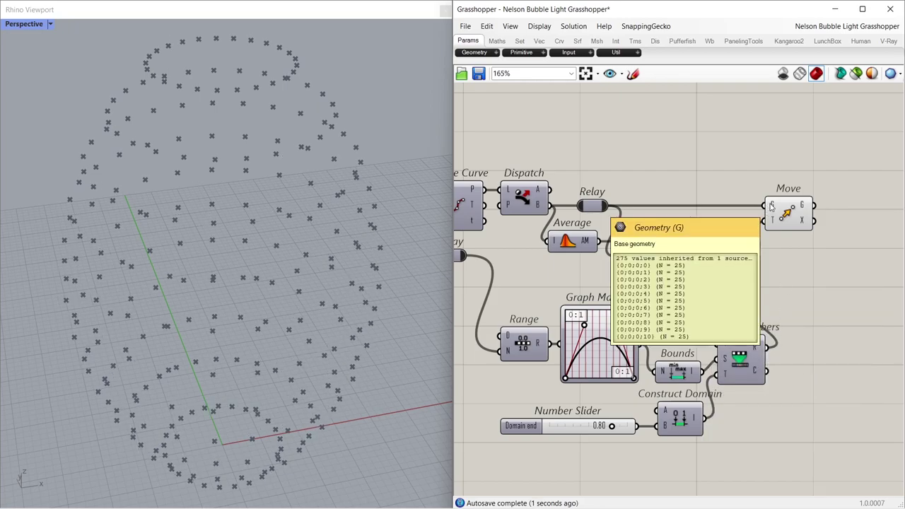
# - Add a Merge component that takes Dispatch's A points in D1 and the moved points in D2, and hide Move's preview
pyautogui.doubleClick(843, 212)
pyautogui.write('merg')
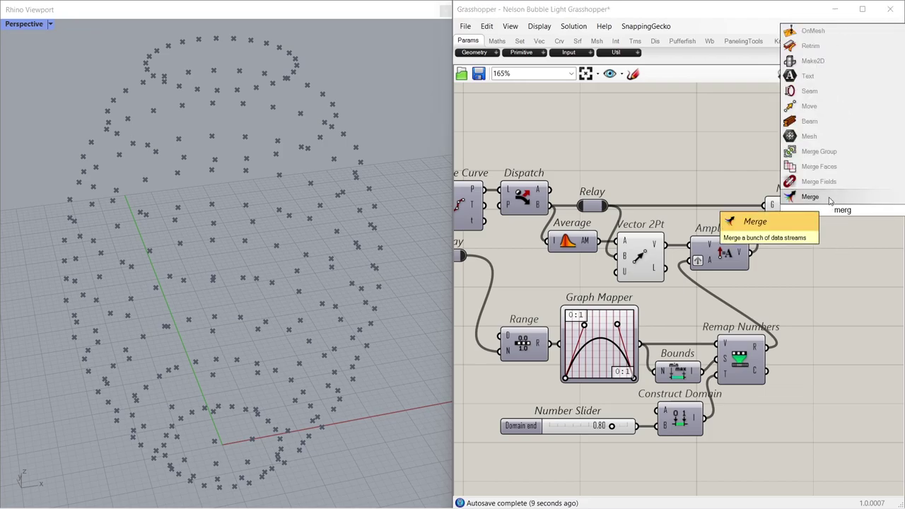
pyautogui.click(829, 198)
pyautogui.moveTo(837, 212); pyautogui.dragTo(848, 201)
pyautogui.moveTo(553, 192); pyautogui.dragTo(844, 195)
pyautogui.click(802, 228)
pyautogui.click(837, 294)
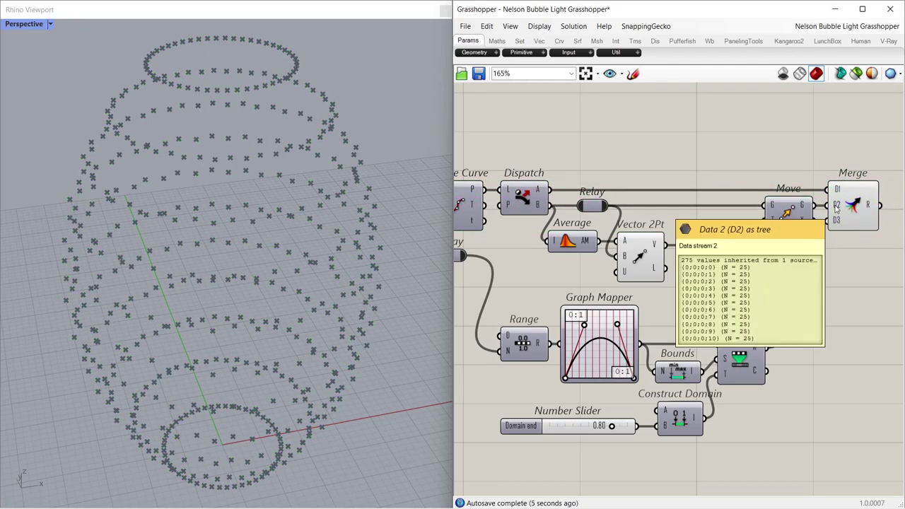
pyautogui.moveTo(836, 192)
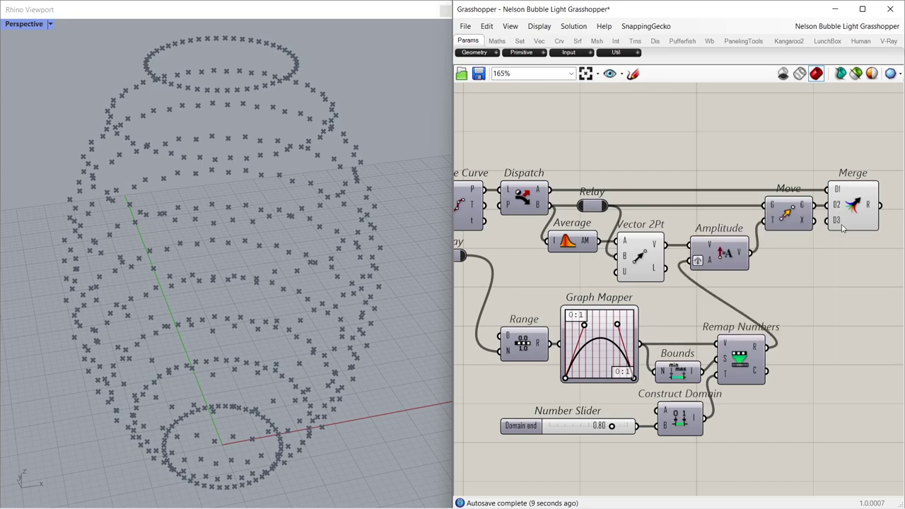
# - Graft both the D1 and D2 inputs of the Merge component
pyautogui.moveTo(838, 240); pyautogui.dragTo(563, 255, button='right')
pyautogui.rightClick(557, 205)
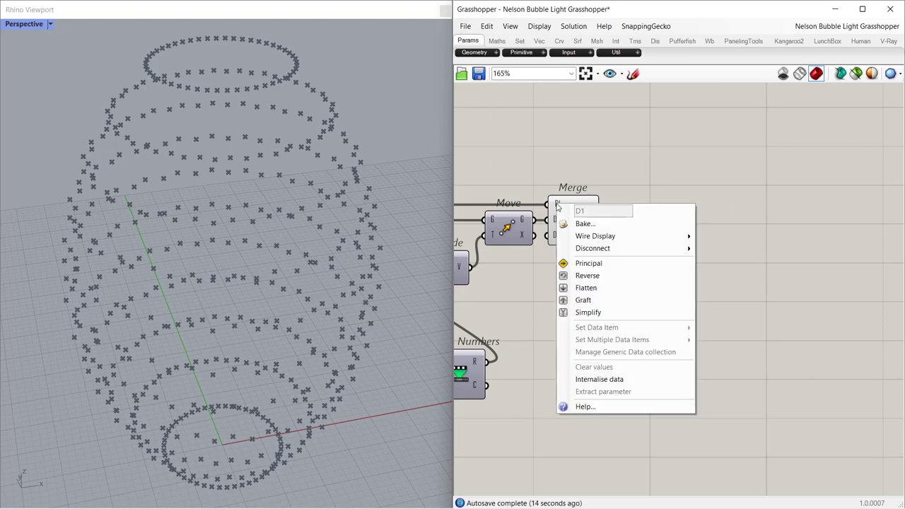
pyautogui.click(578, 294)
pyautogui.rightClick(560, 225)
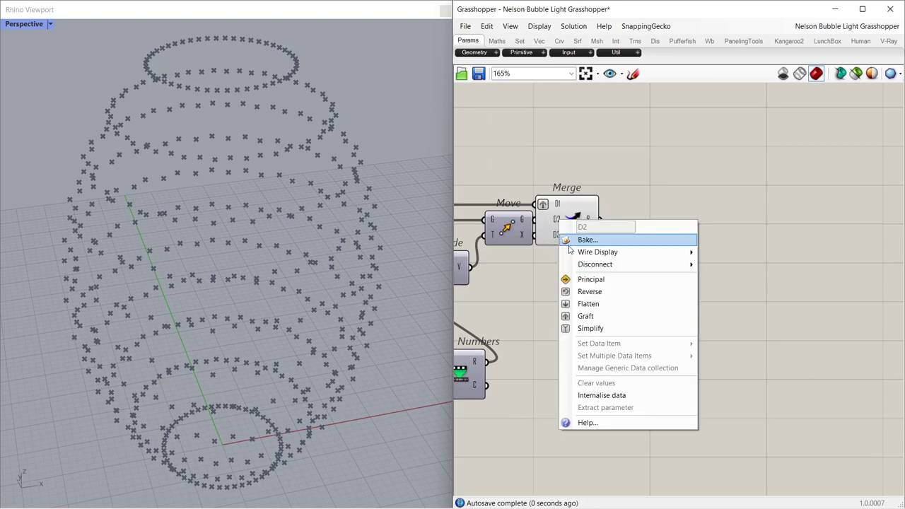
pyautogui.click(580, 315)
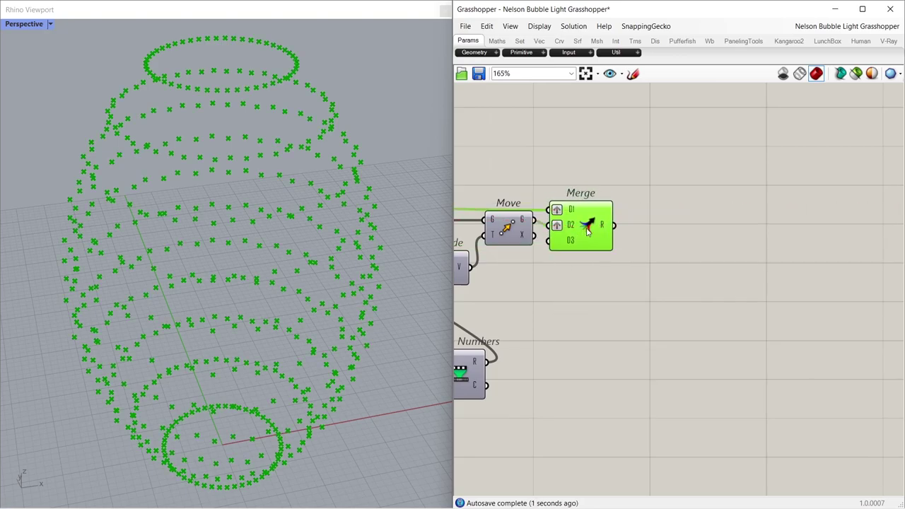
# - Add a Shift Paths component after Merge and feed it the merged result
pyautogui.doubleClick(591, 227)
pyautogui.write('shi')
pyautogui.click(651, 202)
pyautogui.moveTo(619, 222); pyautogui.dragTo(634, 220)
pyautogui.moveTo(663, 231)
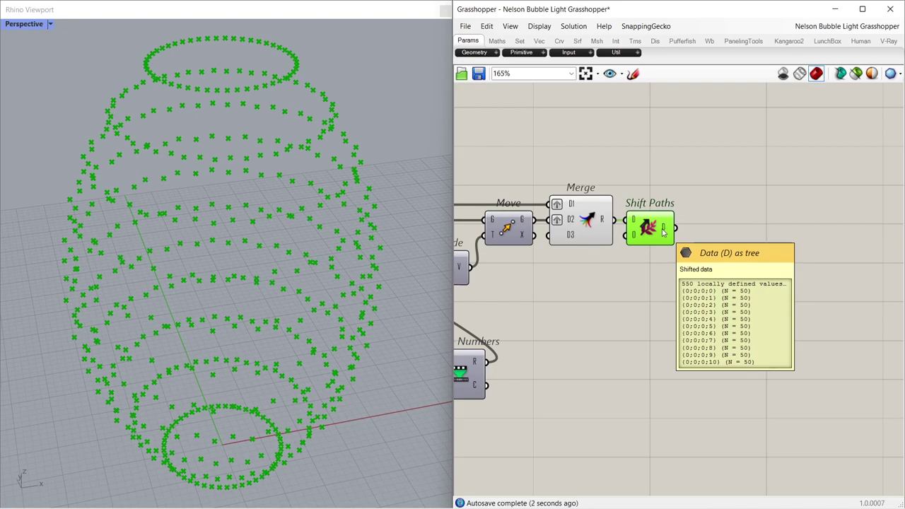
# - Add a Flip Matrix component after Shift Paths and connect the shifted data to it
pyautogui.doubleClick(702, 230)
pyautogui.write('f')
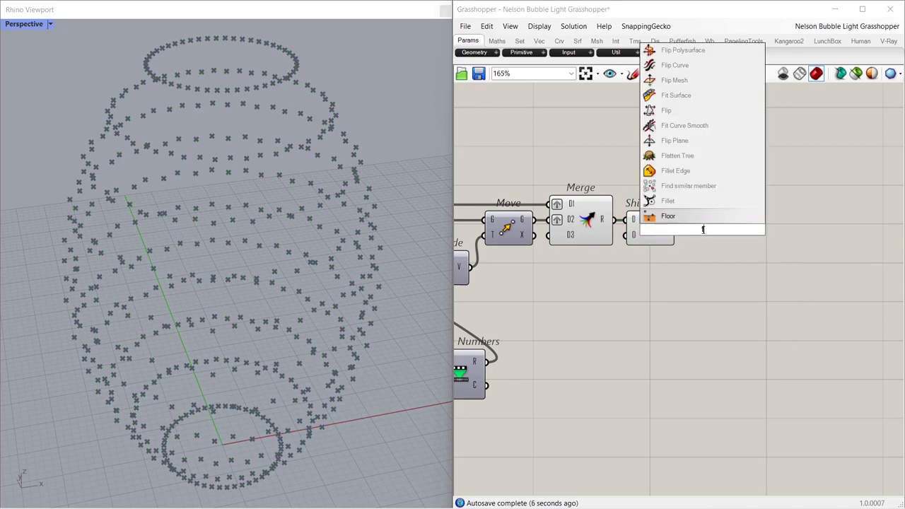
pyautogui.write('lip')
pyautogui.click(709, 189)
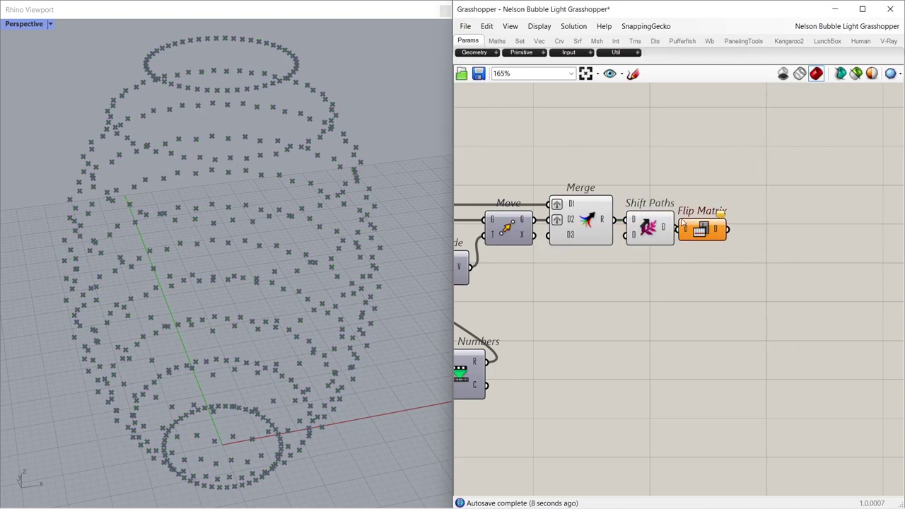
pyautogui.moveTo(679, 222); pyautogui.dragTo(690, 223)
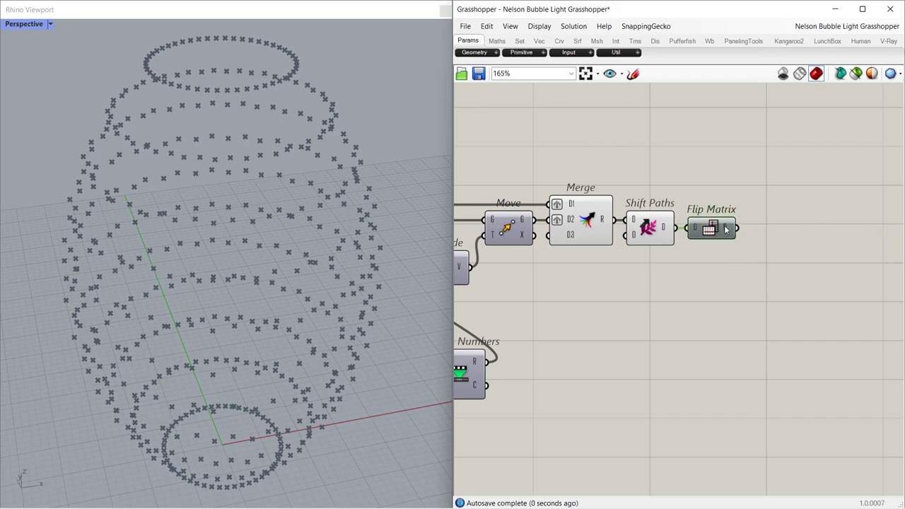
# - Place a Nurbs Curve component after Flip Matrix
pyautogui.doubleClick(769, 230)
pyautogui.write('n')
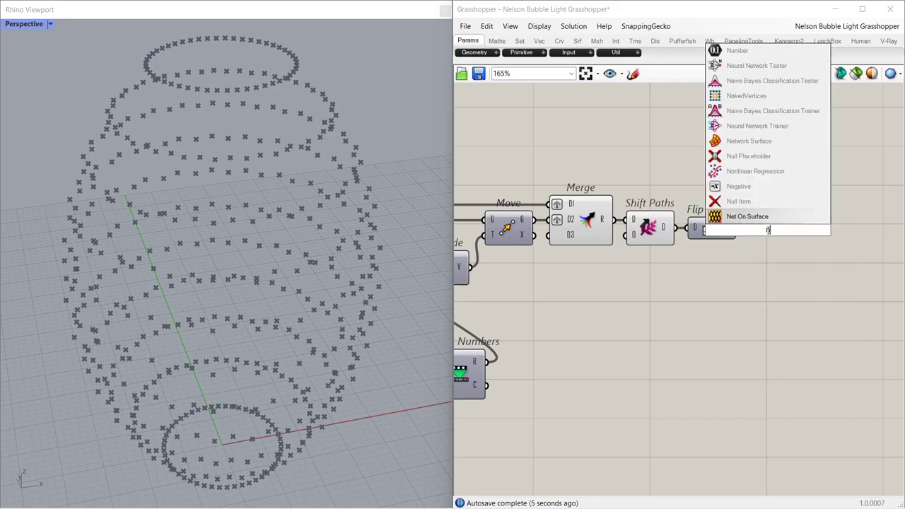
pyautogui.write('urbs')
pyautogui.press('Return')
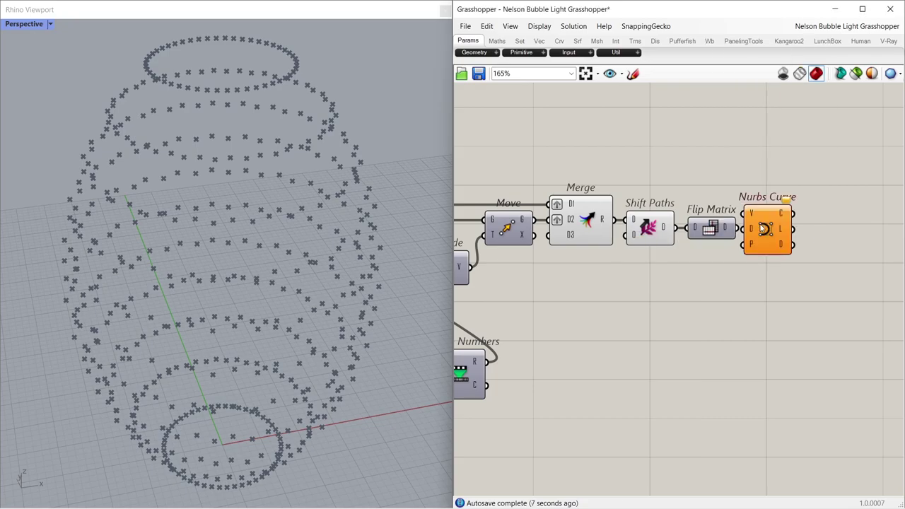
# - Connect the Flip Matrix output to the Nurbs Curve V input and hide the preview of the point-generating components before it
pyautogui.moveTo(737, 227); pyautogui.dragTo(744, 213)
pyautogui.moveTo(752, 212); pyautogui.dragTo(759, 225)
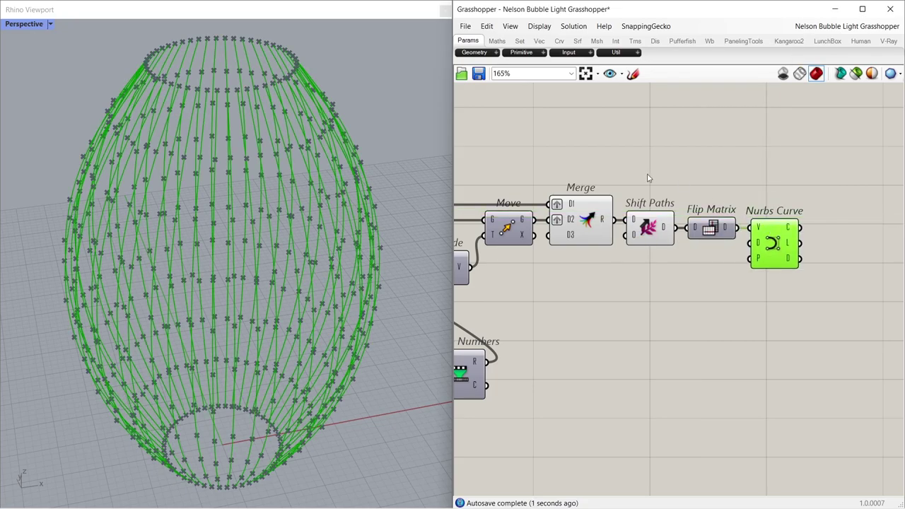
pyautogui.moveTo(644, 181); pyautogui.dragTo(608, 244)
pyautogui.hotkey('ctrl', 'q')
pyautogui.click(626, 287)
pyautogui.moveTo(518, 419); pyautogui.dragTo(743, 317, button='right')
pyautogui.moveTo(571, 344)
pyautogui.mouseDown()
pyautogui.moveTo(518, 344)
pyautogui.moveTo(581, 344)
pyautogui.moveTo(573, 351)
pyautogui.mouseUp()
# - Flatten the C output of the Nurbs Curve component
pyautogui.moveTo(824, 227); pyautogui.dragTo(547, 280, button='right')
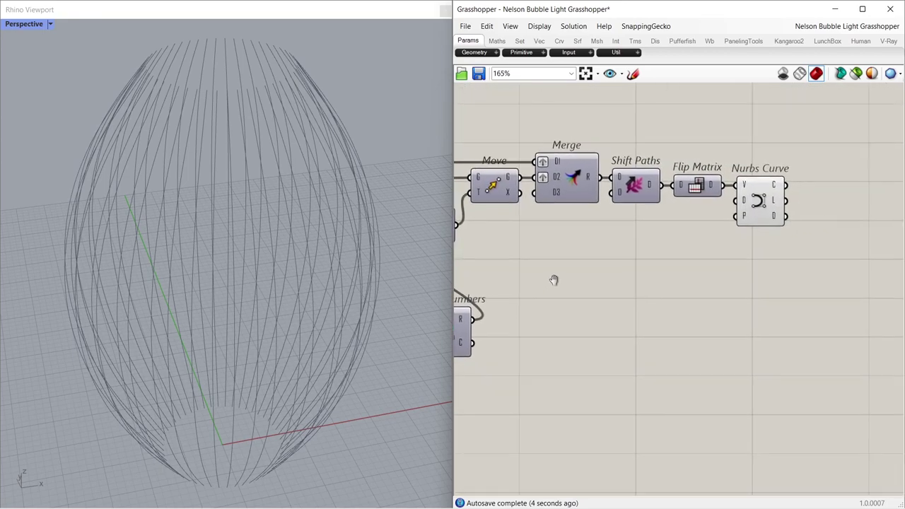
pyautogui.moveTo(736, 266); pyautogui.dragTo(488, 331, button='right')
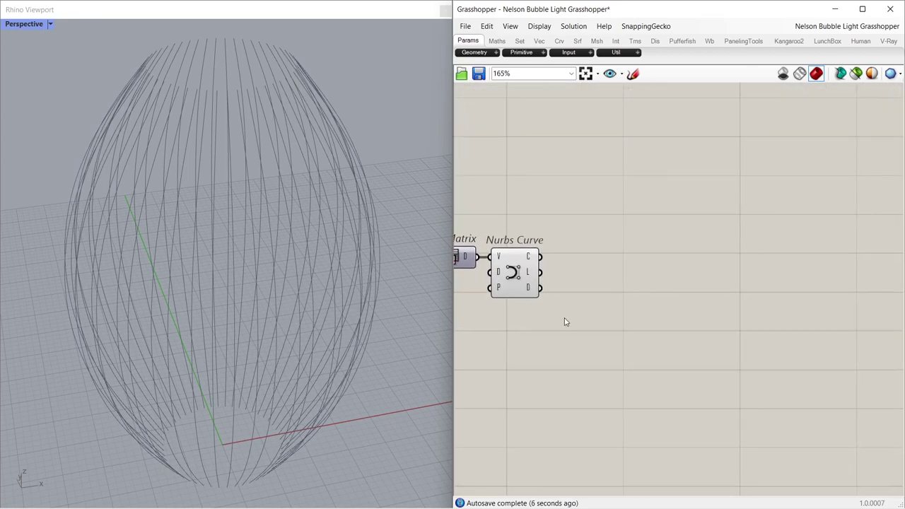
pyautogui.rightClick(530, 258)
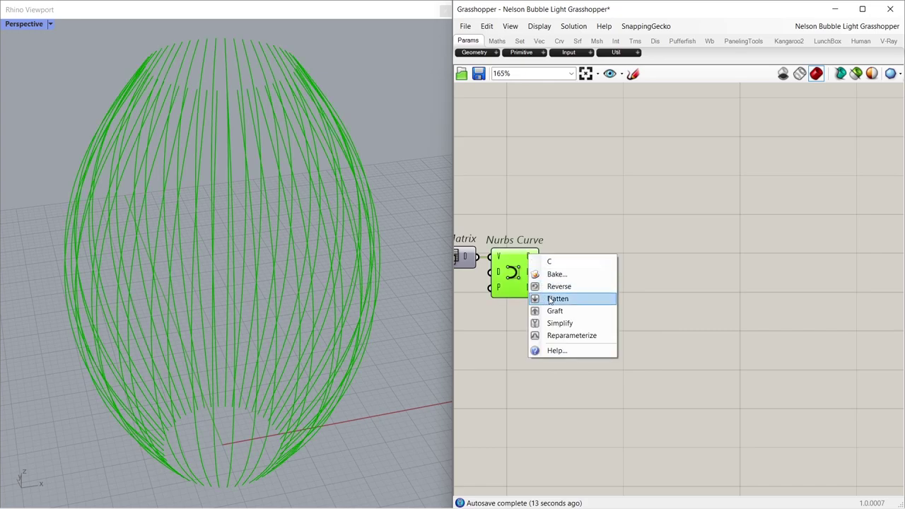
pyautogui.click(550, 301)
pyautogui.click(570, 289)
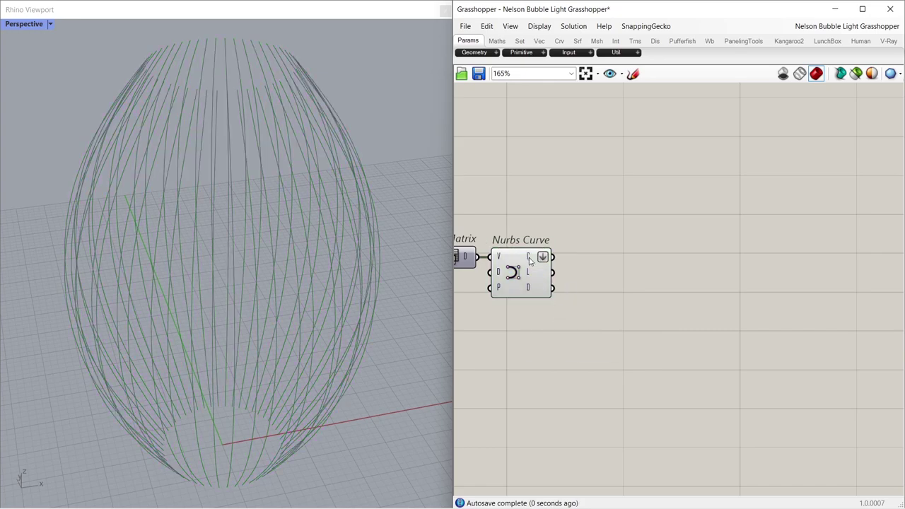
# - Add a Dispatch component fed by the Nurbs Curve C output, and hide the Nurbs Curve preview
pyautogui.doubleClick(603, 270)
pyautogui.write('disp')
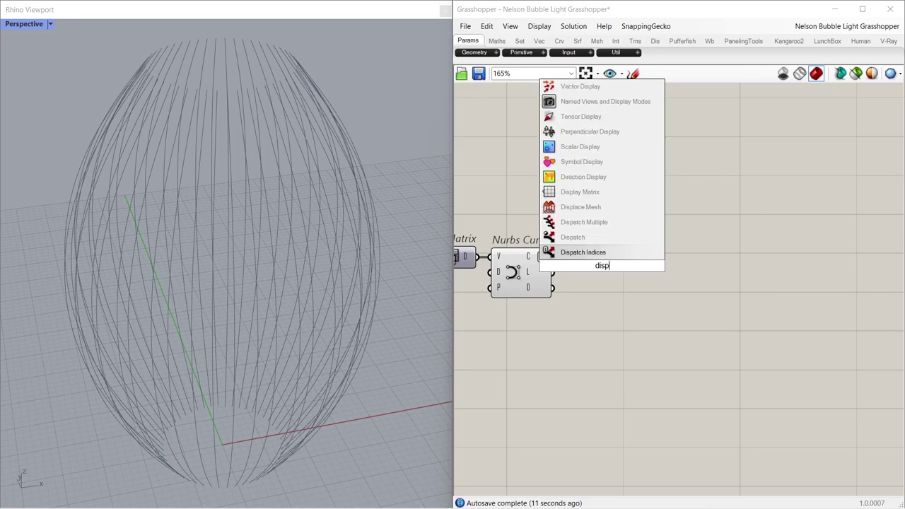
pyautogui.click(598, 239)
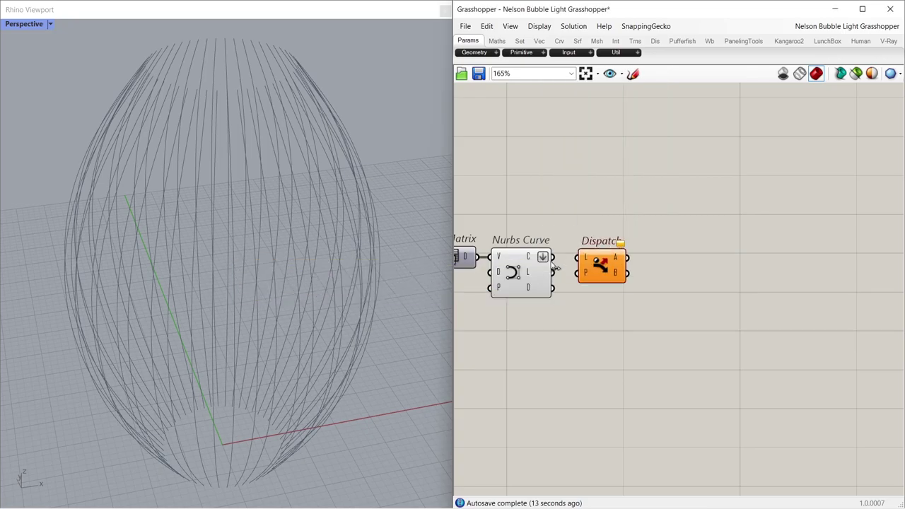
pyautogui.moveTo(553, 257); pyautogui.dragTo(596, 266)
pyautogui.click(521, 272)
# - Add a Merge component after Dispatch, connecting Dispatch output B to D1 and output A to D2
pyautogui.doubleClick(662, 259)
pyautogui.write('merg')
pyautogui.press('Return')
pyautogui.moveTo(688, 263); pyautogui.dragTo(713, 262)
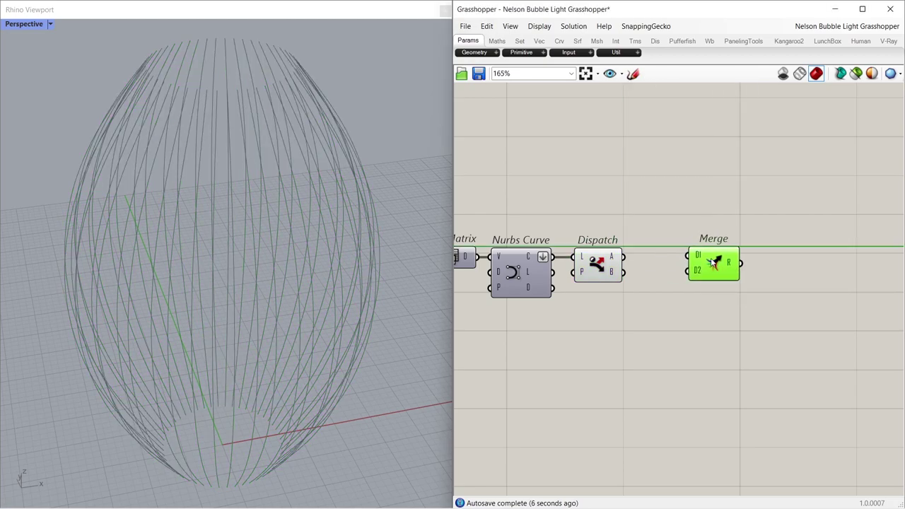
pyautogui.click(642, 276)
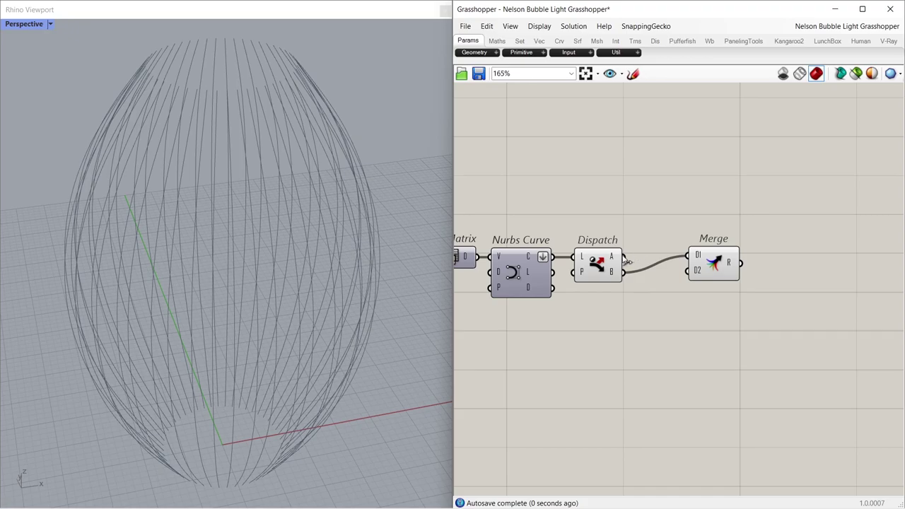
pyautogui.moveTo(687, 272); pyautogui.dragTo(688, 271)
pyautogui.moveTo(710, 265); pyautogui.dragTo(716, 258)
pyautogui.click(665, 319)
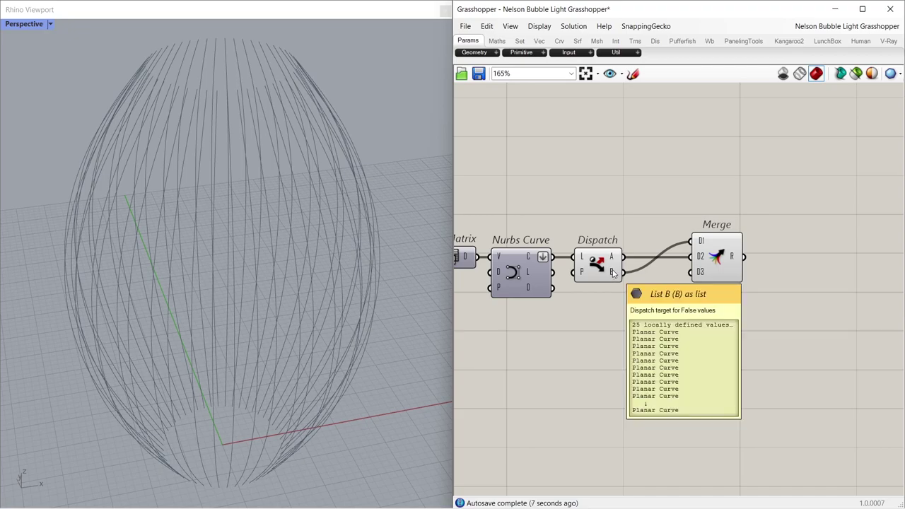
# - Add a Shift List component below Dispatch and move Merge further along to make room for it
pyautogui.doubleClick(648, 318)
pyautogui.write('shi')
pyautogui.press('Return')
pyautogui.click(603, 275)
pyautogui.click(610, 303)
pyautogui.moveTo(707, 267); pyautogui.dragTo(754, 260)
pyautogui.moveTo(638, 315); pyautogui.dragTo(666, 323)
# - Attach a temporary Geometry component to Dispatch output A to preview its curves, and delete it
pyautogui.doubleClick(649, 229)
pyautogui.write('geometry')
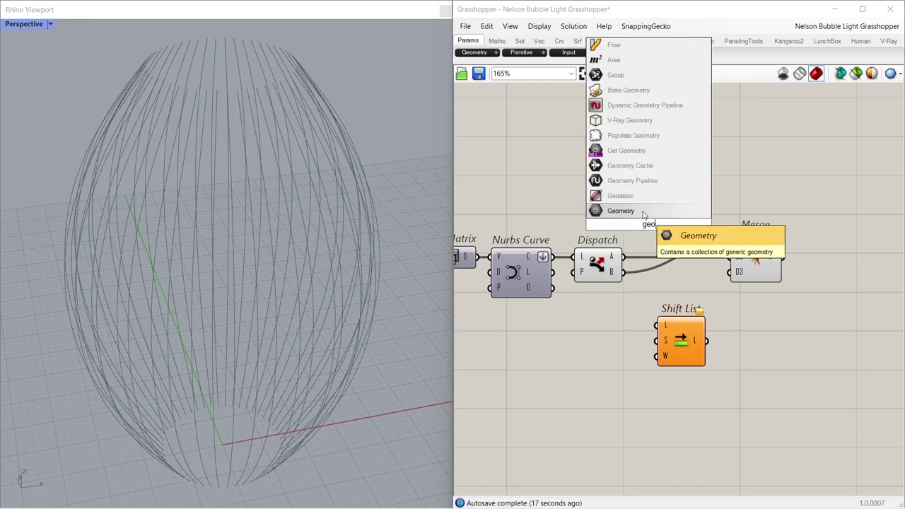
pyautogui.press('Return')
pyautogui.moveTo(628, 234); pyautogui.dragTo(642, 227)
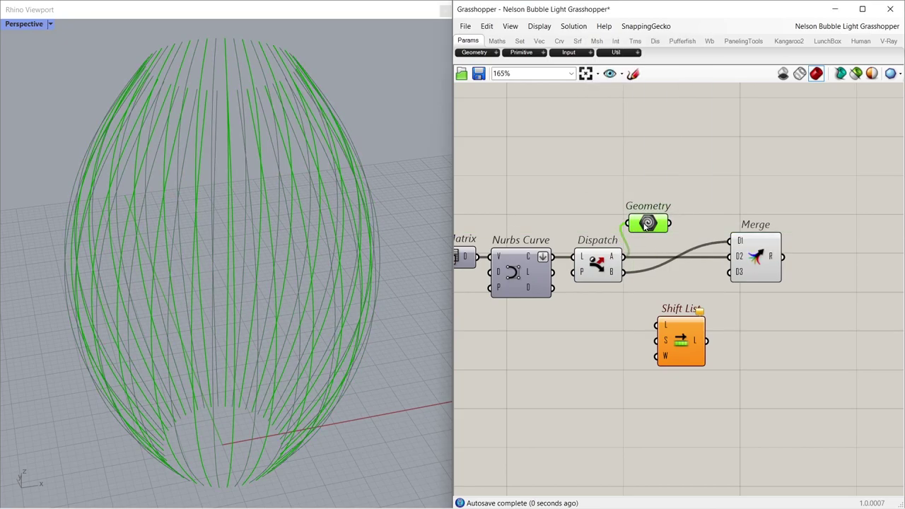
pyautogui.press('Delete')
# - Connect Dispatch output B to the Shift List L input and the shifted list to Merge input D3
pyautogui.moveTo(634, 296); pyautogui.dragTo(658, 319)
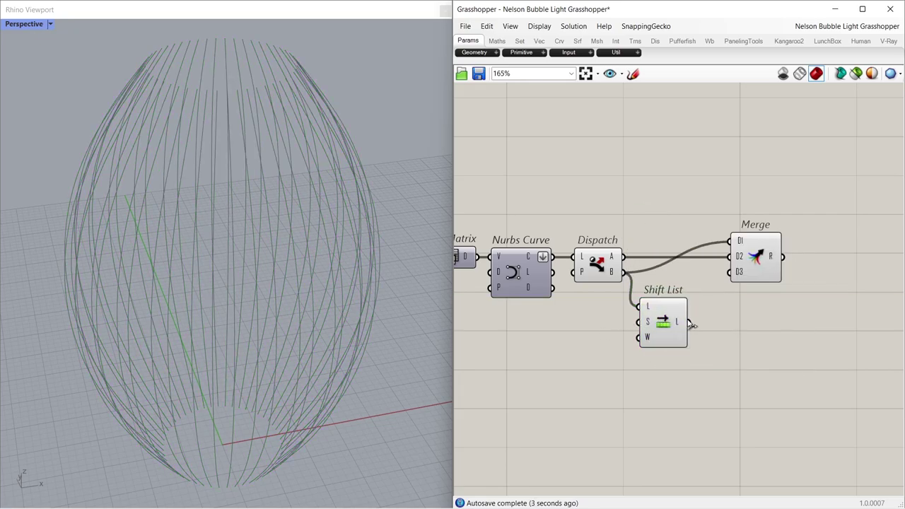
pyautogui.moveTo(722, 280); pyautogui.dragTo(729, 272)
pyautogui.moveTo(755, 263); pyautogui.dragTo(735, 265)
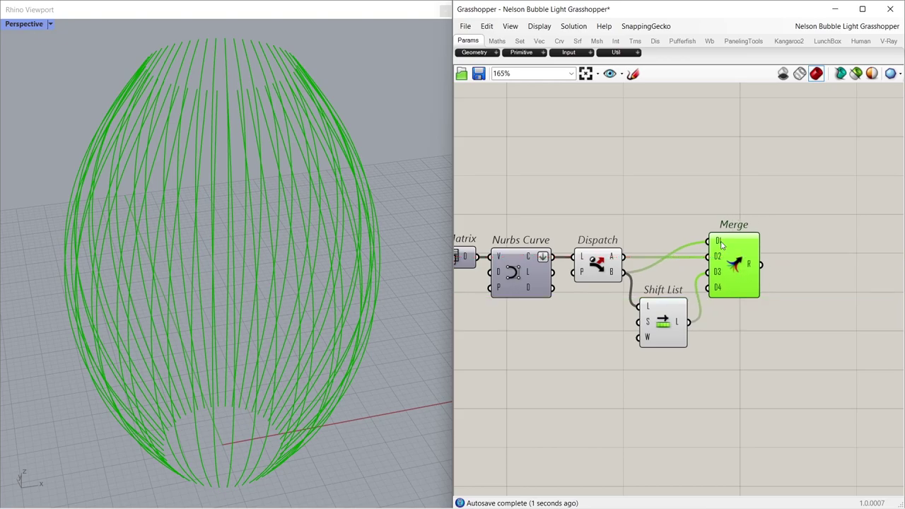
# - Graft the D1, D2 and D3 inputs of the Merge component after Dispatch
pyautogui.rightClick(719, 242)
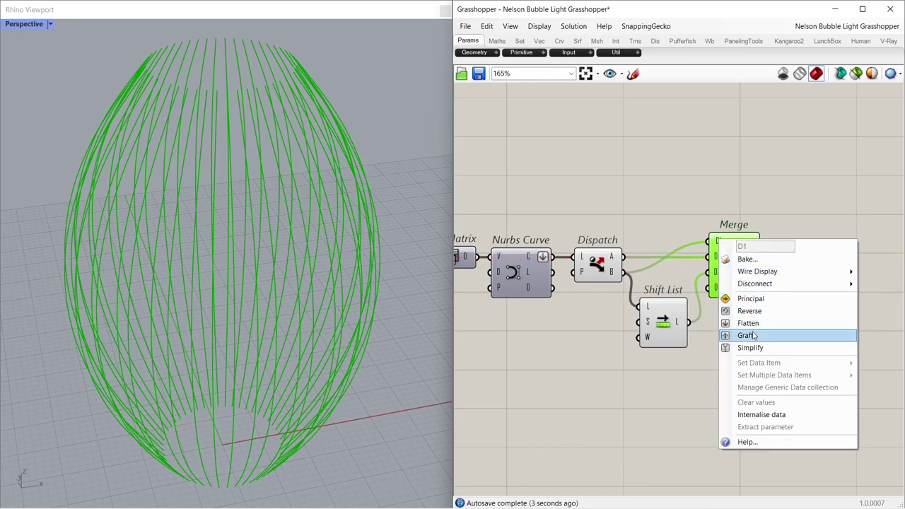
pyautogui.click(747, 335)
pyautogui.rightClick(719, 257)
pyautogui.click(747, 351)
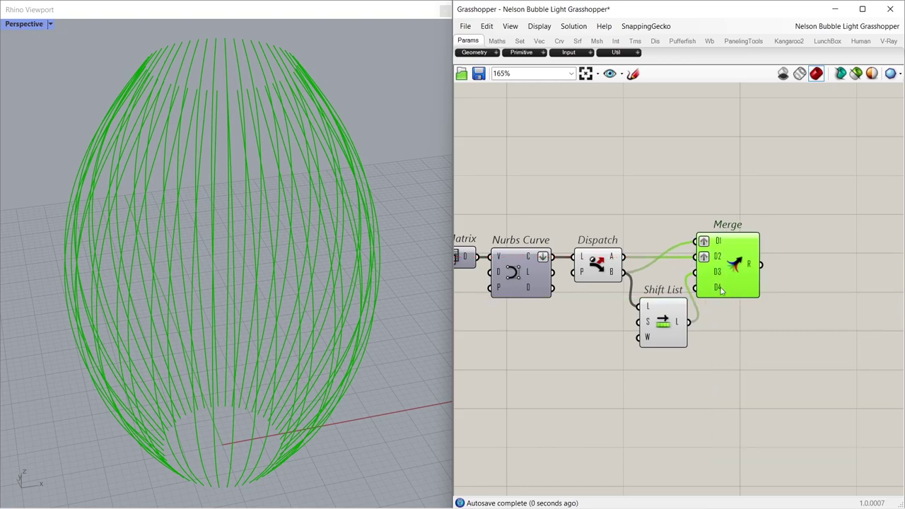
pyautogui.rightClick(717, 273)
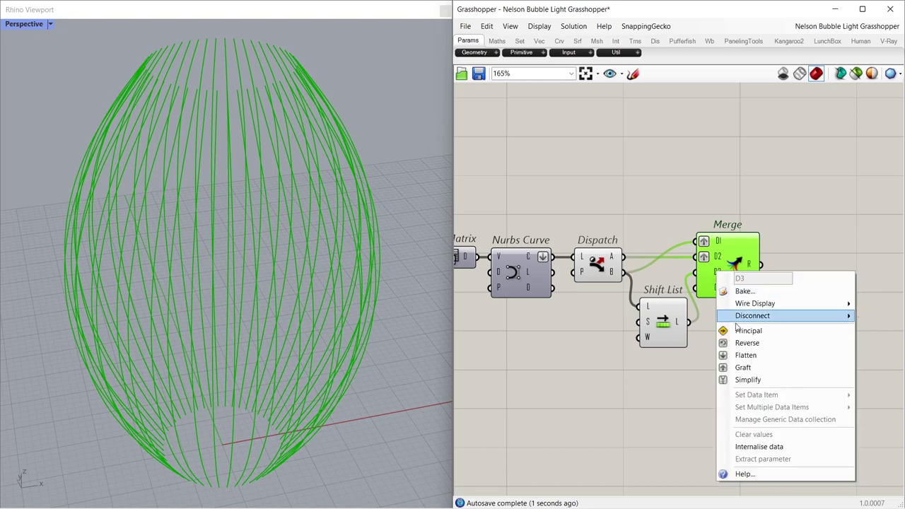
pyautogui.click(743, 366)
pyautogui.moveTo(726, 281); pyautogui.dragTo(731, 281)
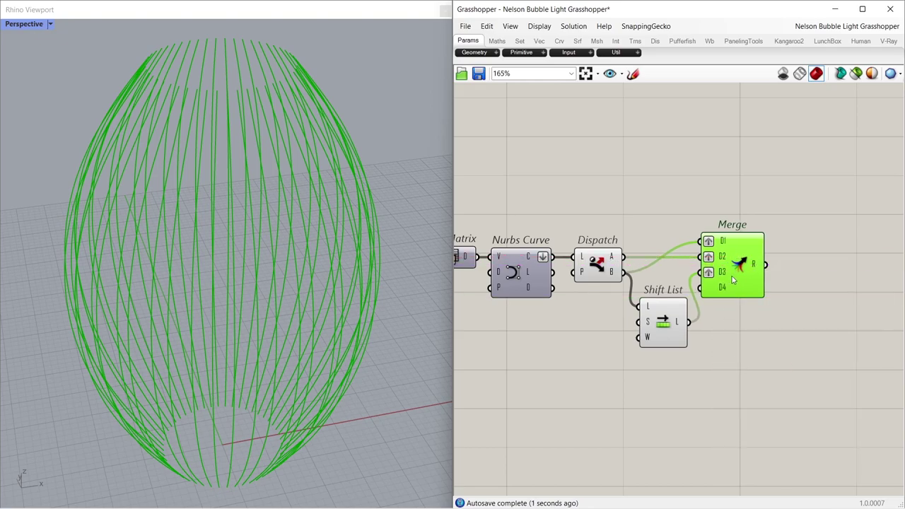
# - Add a Loft component after Merge and feed it the merged curves
pyautogui.doubleClick(807, 275)
pyautogui.write('loft')
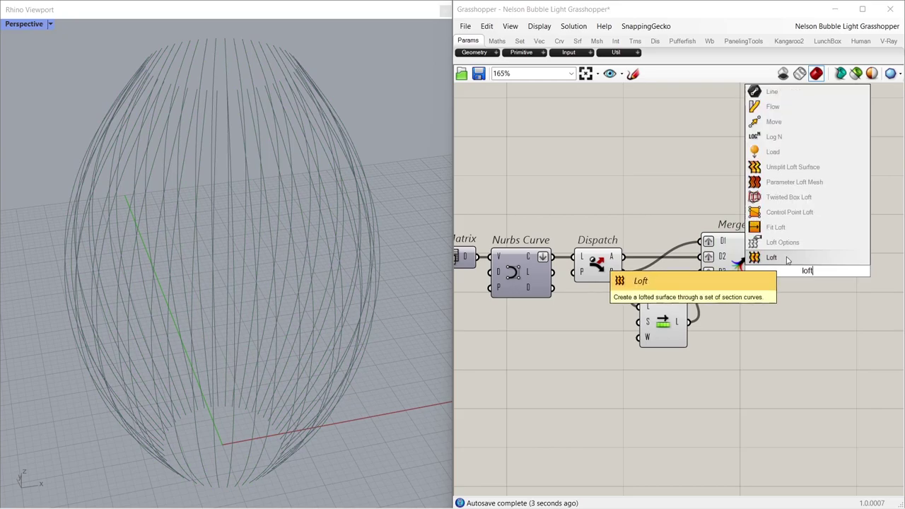
pyautogui.click(786, 259)
pyautogui.moveTo(790, 268); pyautogui.dragTo(799, 276)
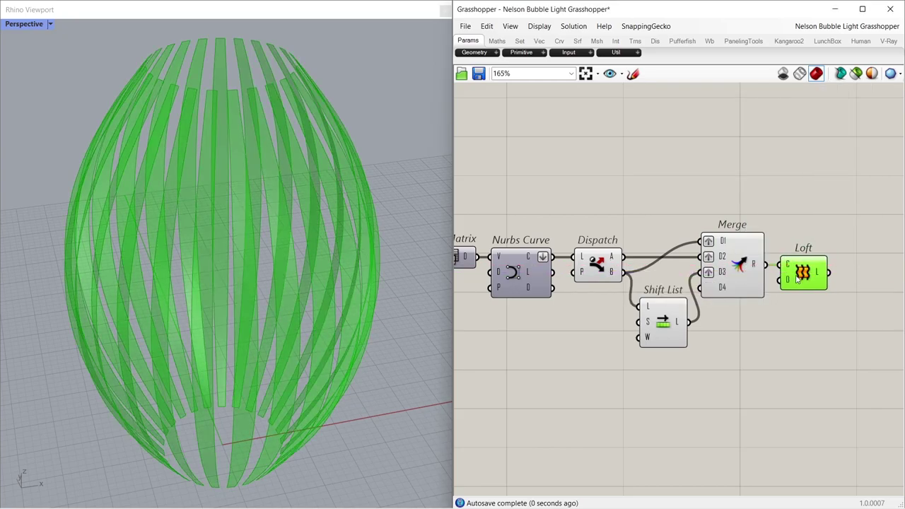
pyautogui.click(784, 315)
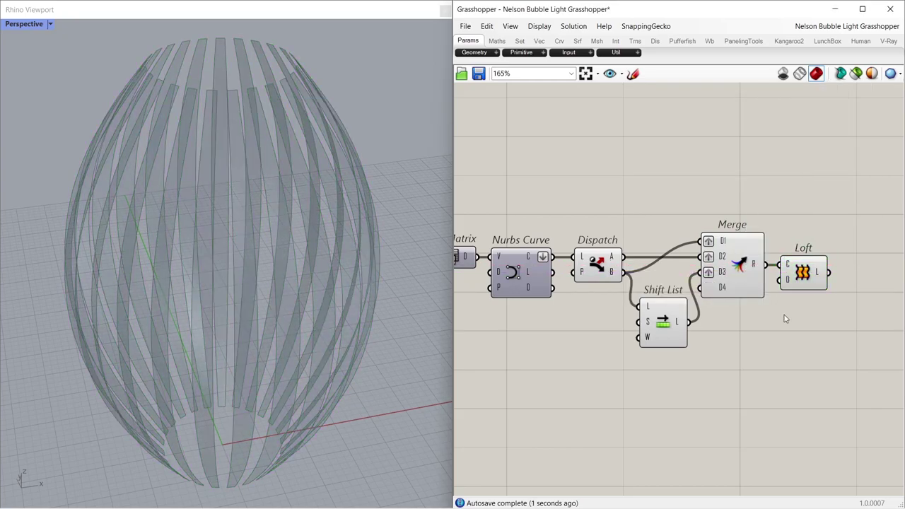
# - Simplify the D1, D2 and D3 inputs of Merge and space out the Merge and Loft components
pyautogui.rightClick(722, 244)
pyautogui.click(742, 338)
pyautogui.rightClick(722, 260)
pyautogui.click(753, 364)
pyautogui.rightClick(722, 274)
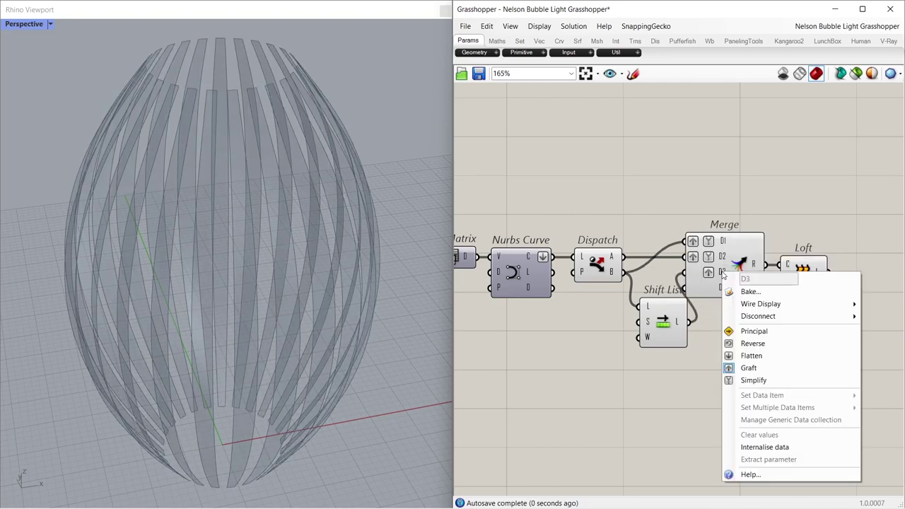
pyautogui.click(751, 380)
pyautogui.moveTo(803, 227); pyautogui.dragTo(765, 270)
pyautogui.click(735, 333)
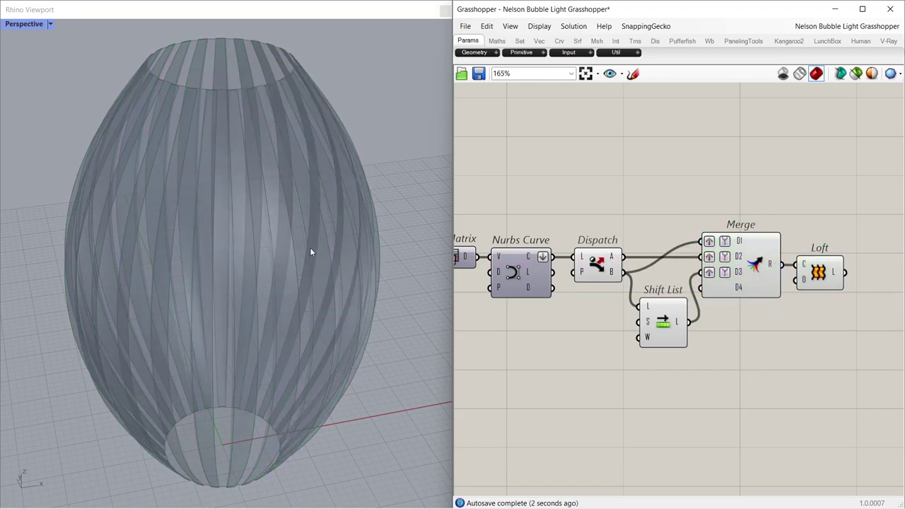
# - Add a Panel containing -1 and connect it to the S input of Shift List
pyautogui.moveTo(311, 253); pyautogui.dragTo(310, 316, button='right')
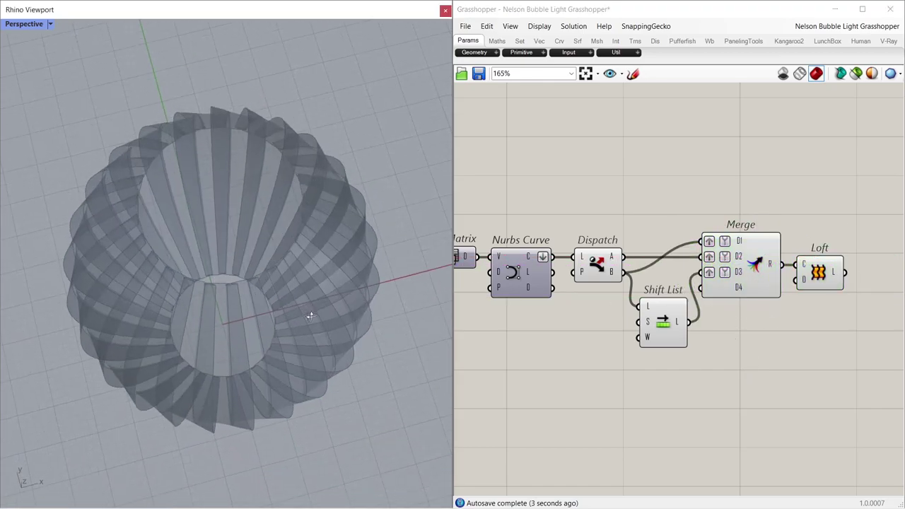
pyautogui.doubleClick(594, 331)
pyautogui.write('/')
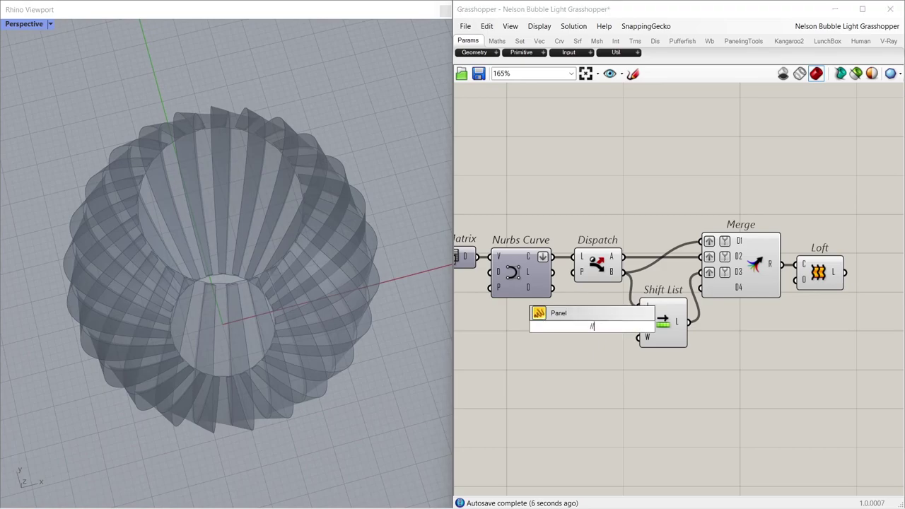
pyautogui.write('/-1')
pyautogui.press('Return')
pyautogui.moveTo(606, 326); pyautogui.dragTo(638, 321)
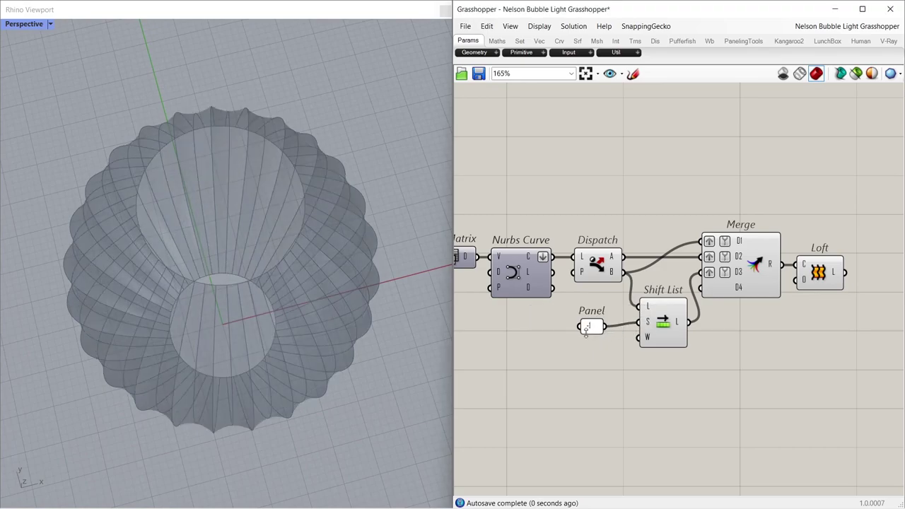
pyautogui.moveTo(581, 326); pyautogui.dragTo(605, 324)
# - Hide the preview of the Dispatch, Panel, Shift List and Merge group before Loft
pyautogui.moveTo(739, 367); pyautogui.dragTo(604, 230)
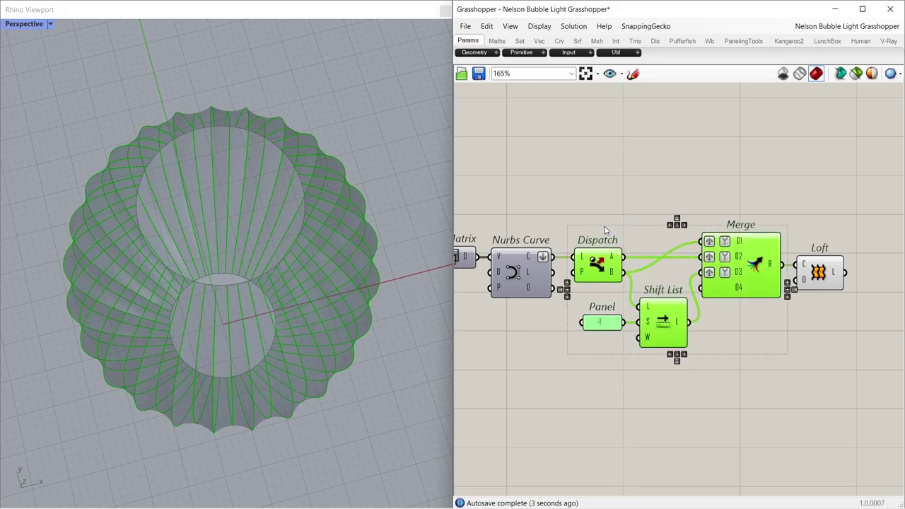
pyautogui.click(640, 201)
pyautogui.moveTo(277, 342); pyautogui.dragTo(242, 330, button='right')
# - Set the Domain end slider feeding the lower Construct Domain component to 0.89
pyautogui.moveTo(499, 351); pyautogui.dragTo(750, 292, button='right')
pyautogui.moveTo(546, 334); pyautogui.dragTo(893, 285, button='right')
pyautogui.moveTo(672, 363)
pyautogui.mouseDown()
pyautogui.moveTo(634, 363)
pyautogui.moveTo(675, 369)
pyautogui.mouseUp()
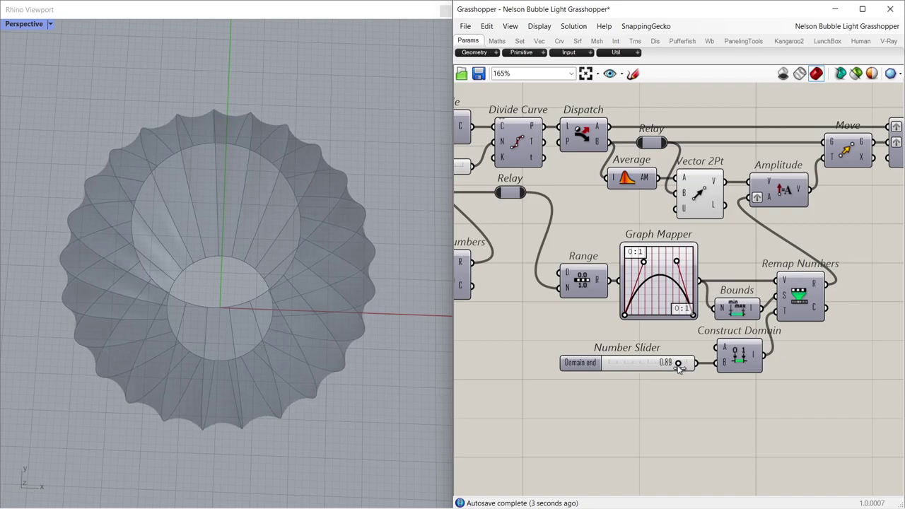
# - Add a Brep Join component fed by the Loft output, and hide the Loft preview
pyautogui.moveTo(781, 272); pyautogui.dragTo(551, 298, button='right')
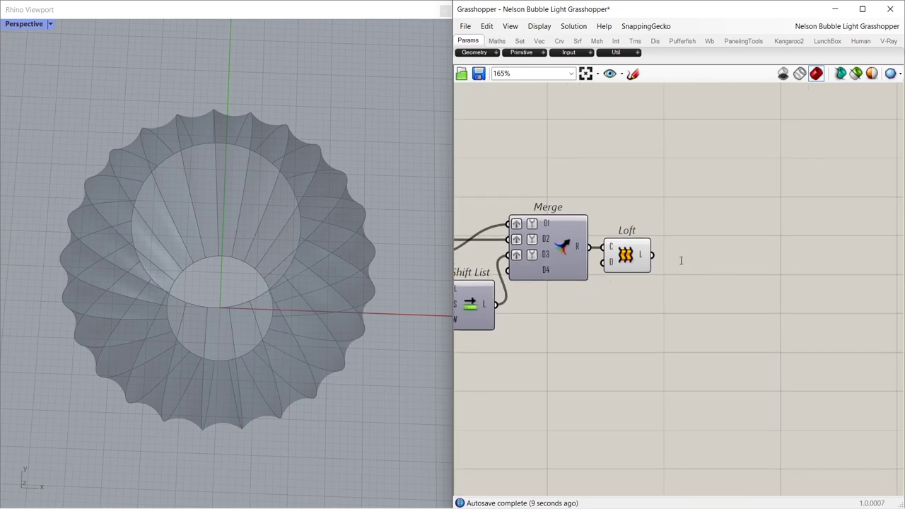
pyautogui.doubleClick(680, 260)
pyautogui.write('brep join')
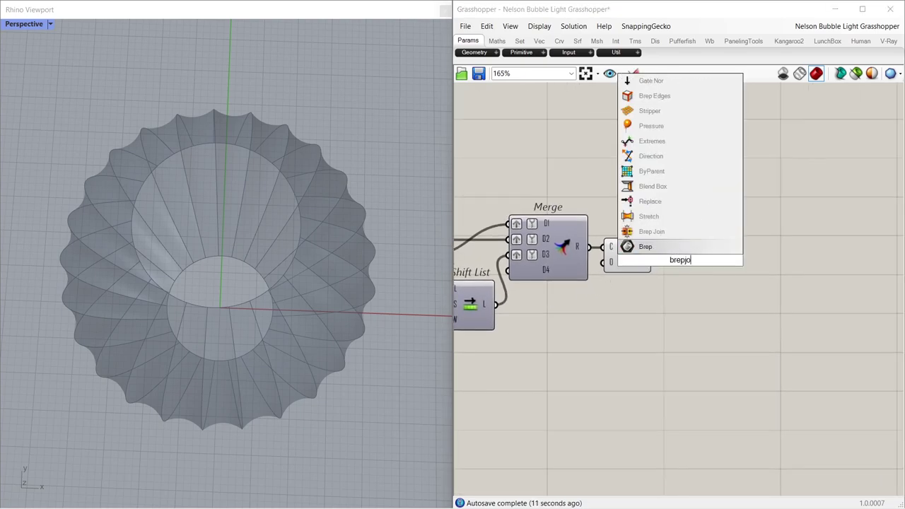
pyautogui.press('Return')
pyautogui.moveTo(676, 258)
pyautogui.mouseDown()
pyautogui.moveTo(686, 254)
pyautogui.moveTo(666, 254)
pyautogui.mouseUp()
pyautogui.moveTo(683, 257); pyautogui.dragTo(692, 257)
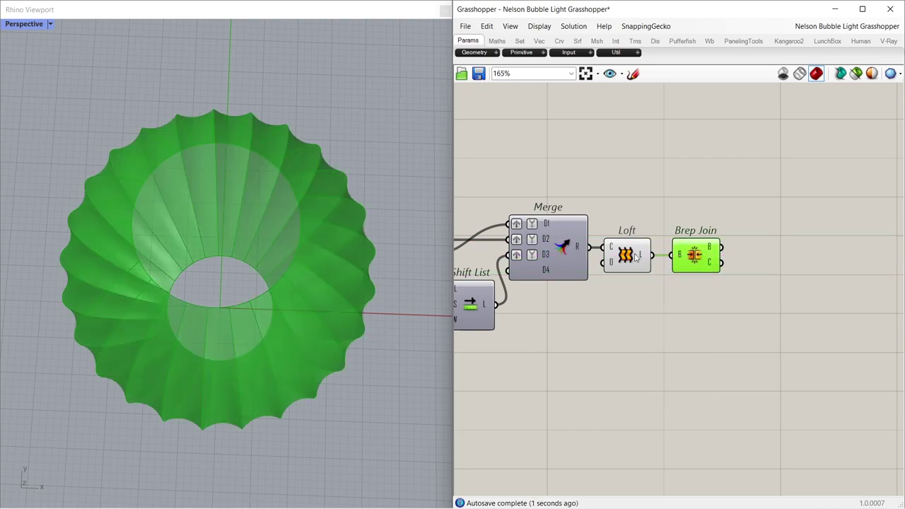
pyautogui.click(632, 258)
# - Flatten the B input of Brep Join and shift the component slightly away from Loft
pyautogui.click(683, 258)
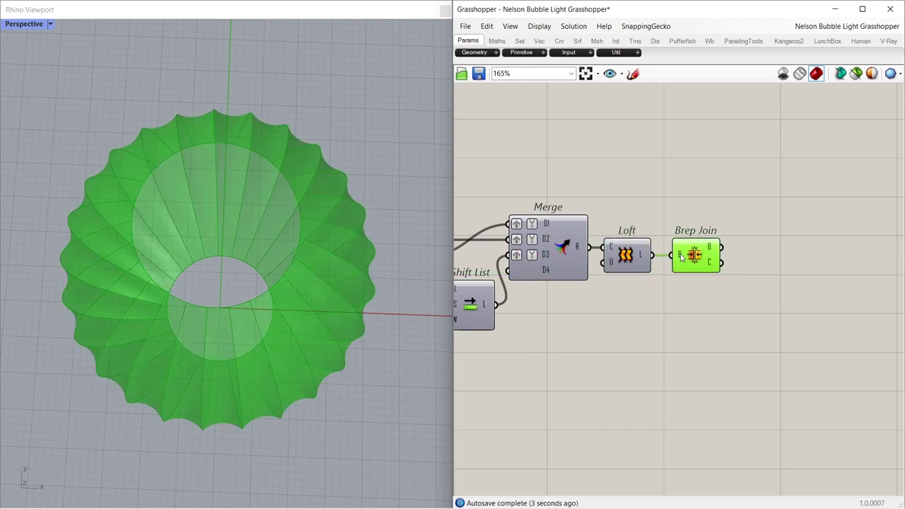
pyautogui.rightClick(680, 255)
pyautogui.click(709, 339)
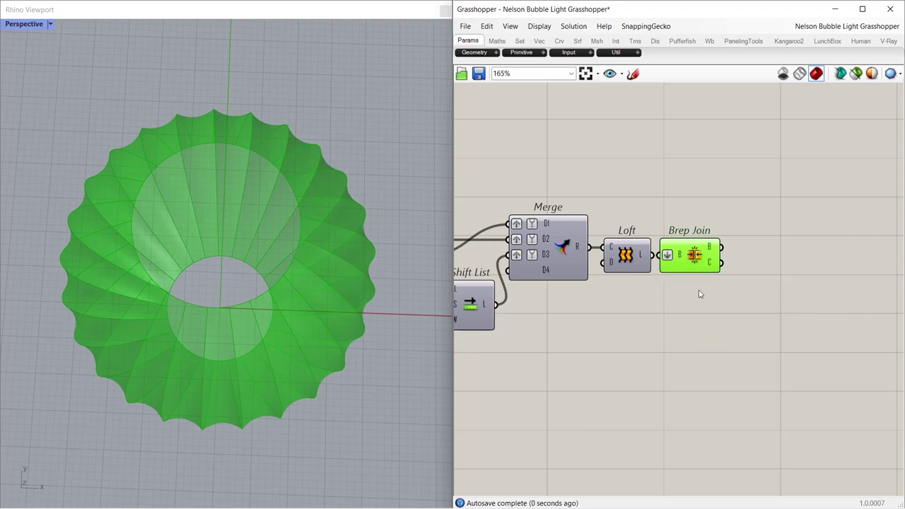
pyautogui.moveTo(688, 257); pyautogui.dragTo(699, 256)
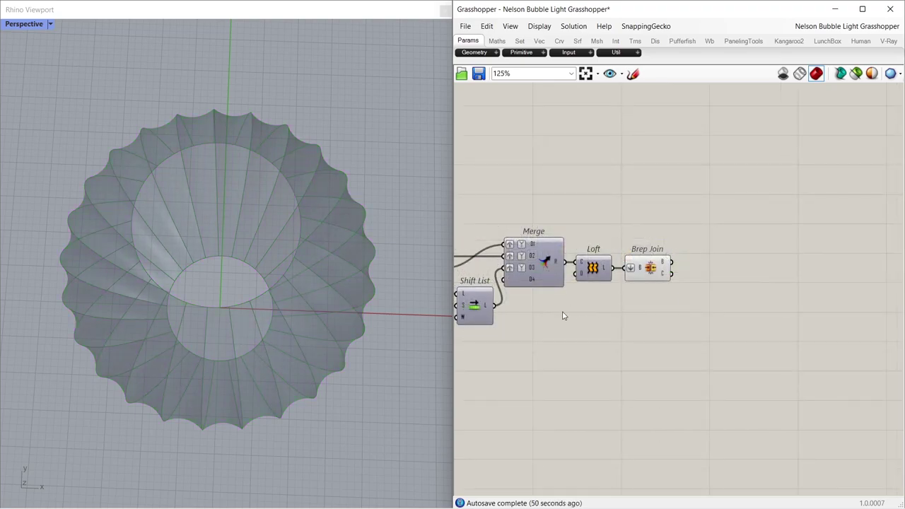
# - Add a Scale NU component above Divide Curve and feed its G input from the Circle output
pyautogui.moveTo(563, 313); pyautogui.dragTo(729, 320, button='right')
pyautogui.moveTo(544, 303)
pyautogui.mouseDown(button='right')
pyautogui.moveTo(707, 313)
pyautogui.moveTo(549, 311)
pyautogui.moveTo(541, 334)
pyautogui.mouseUp(button='right')
pyautogui.moveTo(515, 280); pyautogui.dragTo(707, 279, button='right')
pyautogui.moveTo(577, 280); pyautogui.dragTo(648, 294, button='right')
pyautogui.doubleClick(599, 249)
pyautogui.write('nu')
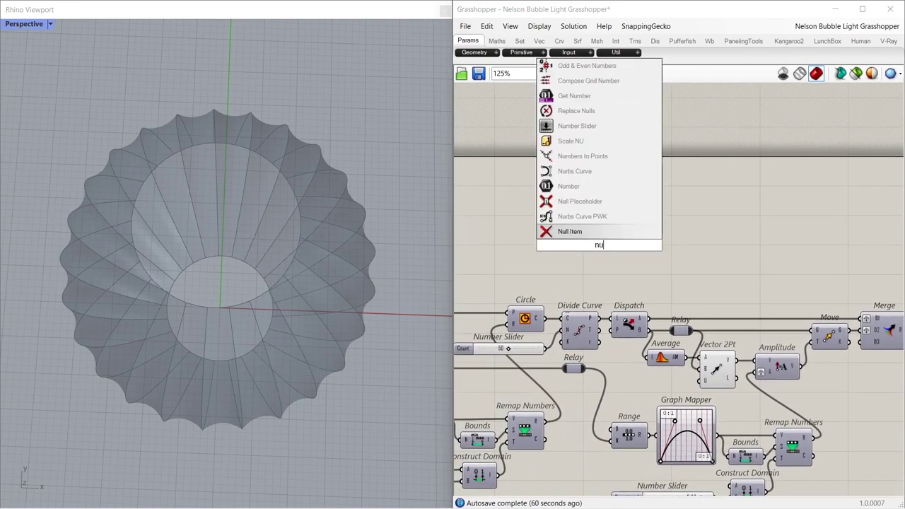
pyautogui.click(600, 141)
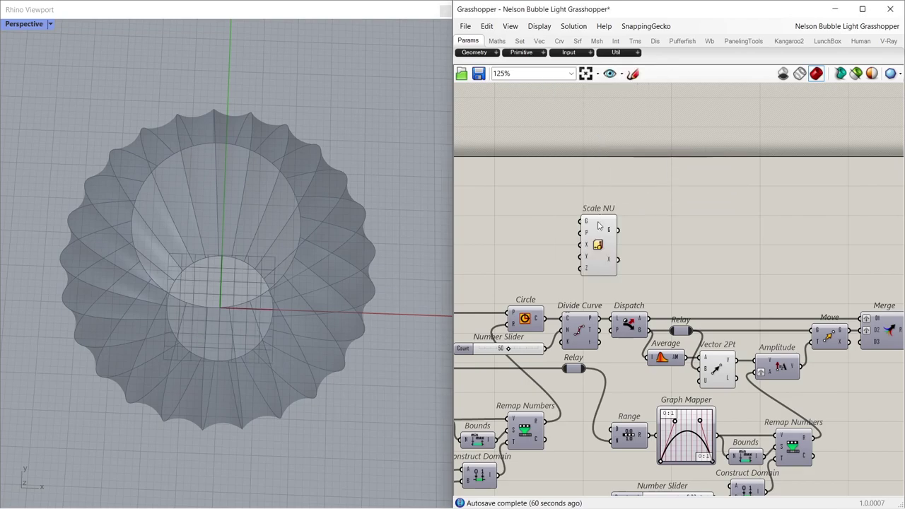
pyautogui.moveTo(600, 240); pyautogui.dragTo(587, 250)
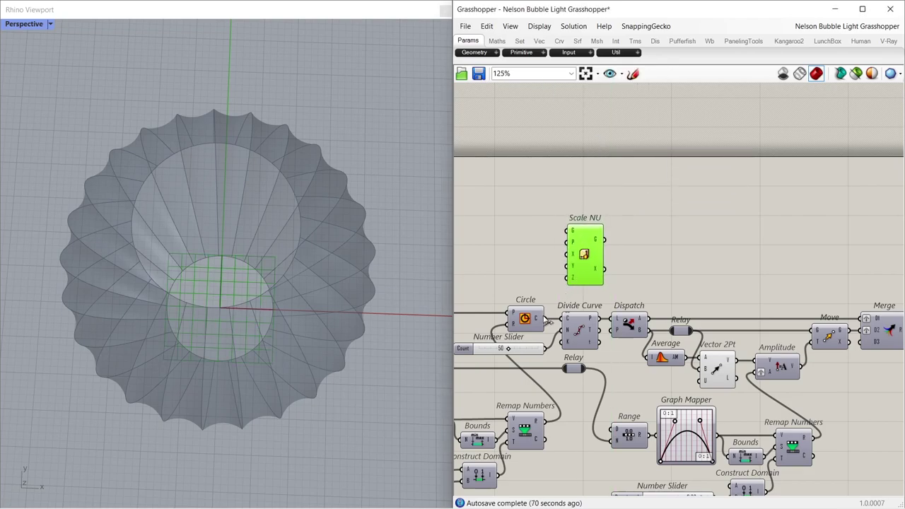
pyautogui.moveTo(549, 320); pyautogui.dragTo(569, 231)
# - Add a 0.97 number slider and connect it to the X and Y scale inputs of Scale NU
pyautogui.moveTo(293, 302); pyautogui.dragTo(276, 238, button='right')
pyautogui.click(855, 73)
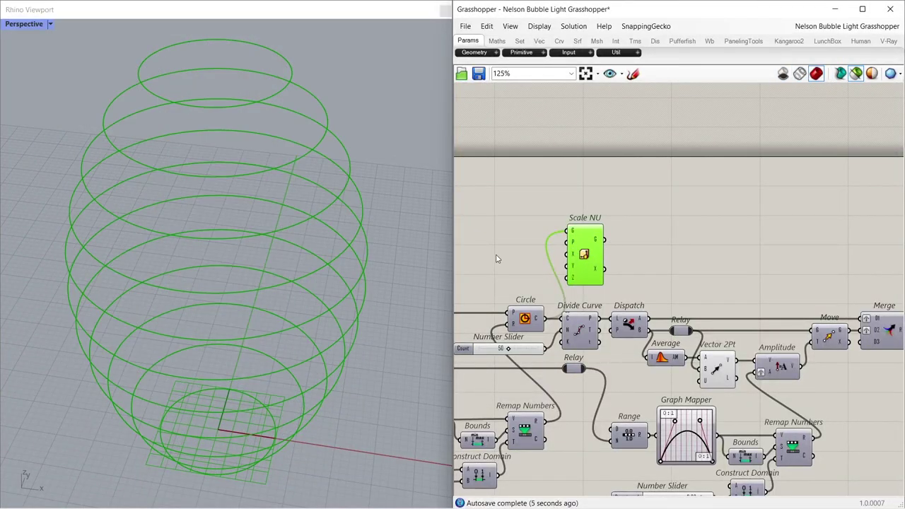
pyautogui.click(856, 73)
pyautogui.click(491, 241)
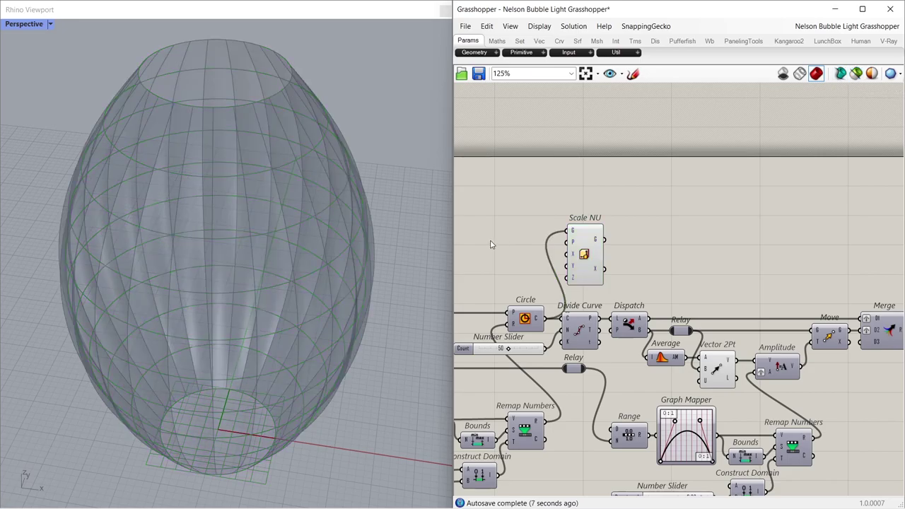
pyautogui.doubleClick(490, 241)
pyautogui.write('97')
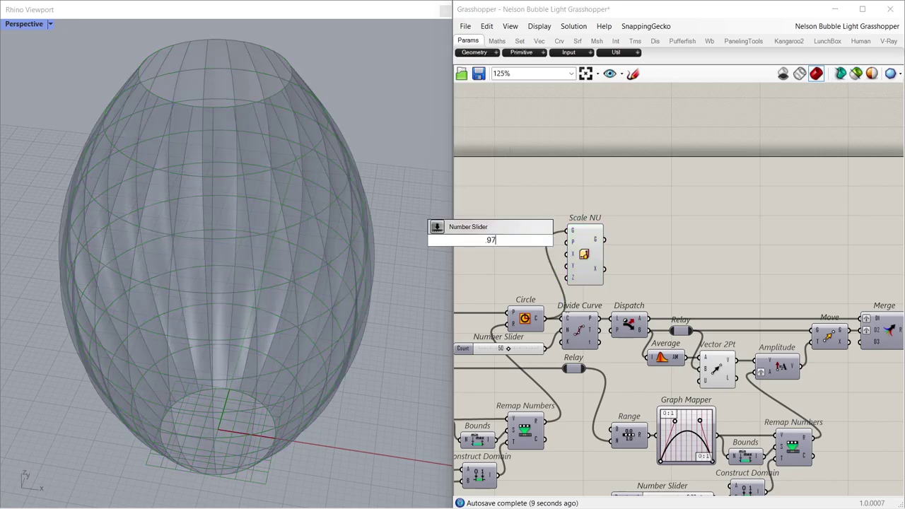
pyautogui.press('Return')
pyautogui.moveTo(499, 245); pyautogui.dragTo(499, 265)
pyautogui.moveTo(568, 255); pyautogui.dragTo(530, 274)
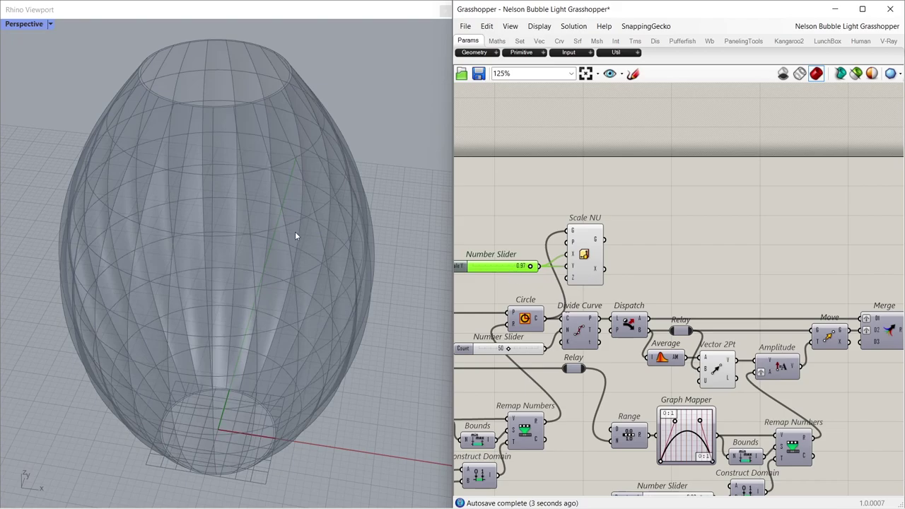
pyautogui.moveTo(296, 237); pyautogui.dragTo(298, 327, button='right')
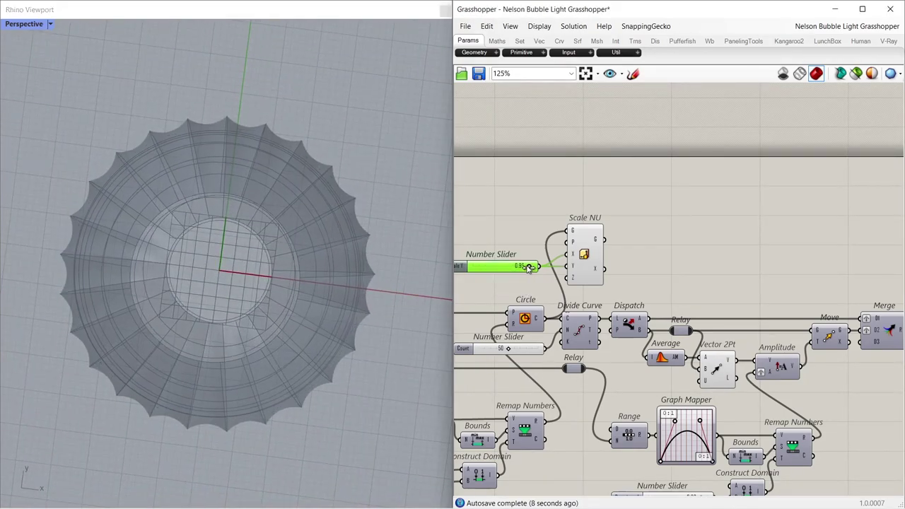
pyautogui.moveTo(528, 267); pyautogui.dragTo(531, 271)
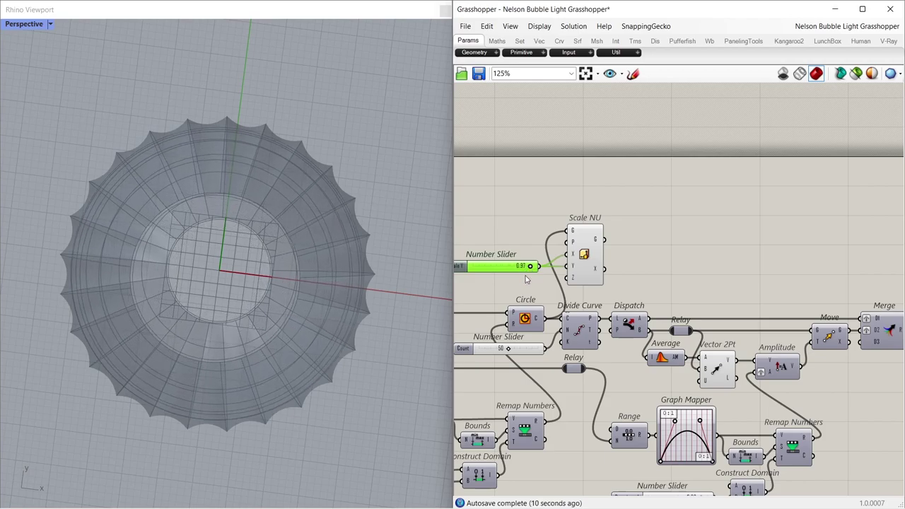
# - Add a Loft component fed by the geometry output of Scale NU and align it beside that component
pyautogui.moveTo(344, 294); pyautogui.dragTo(390, 231, button='right')
pyautogui.click(622, 254)
pyautogui.doubleClick(624, 253)
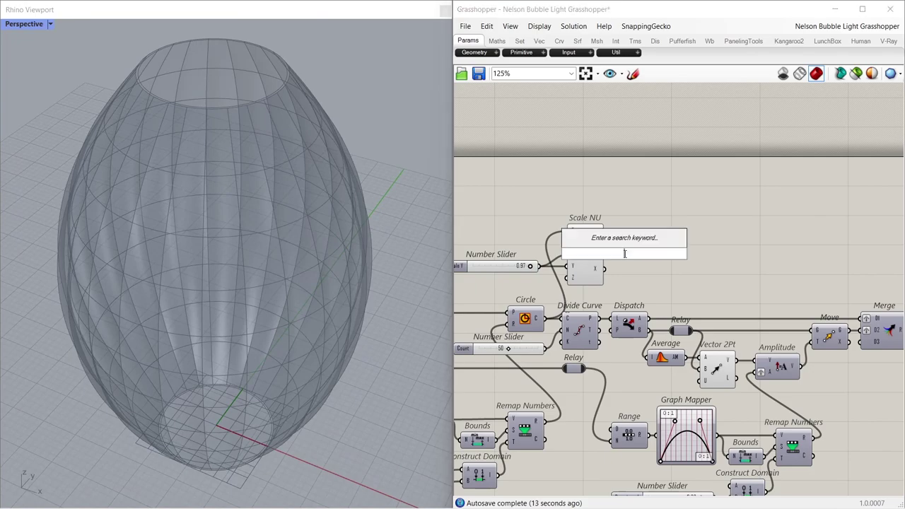
pyautogui.write('loft')
pyautogui.click(610, 244)
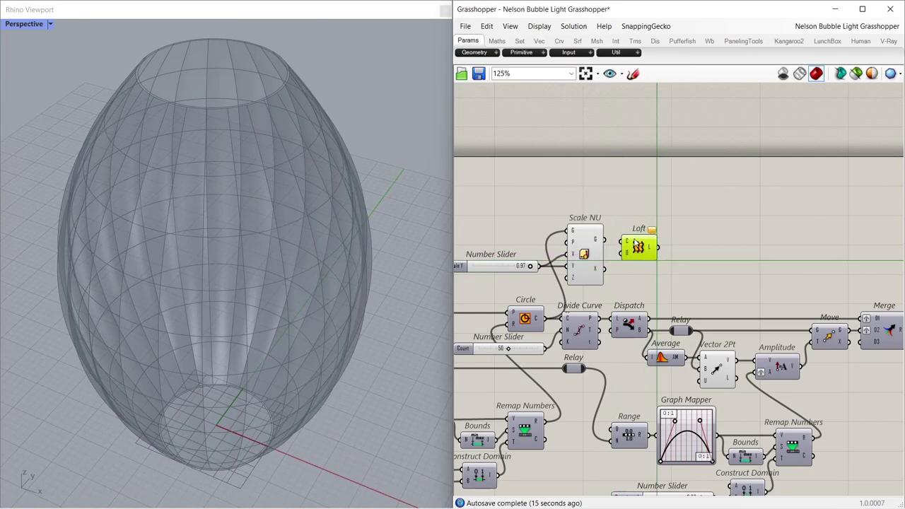
pyautogui.moveTo(619, 241); pyautogui.dragTo(621, 241)
pyautogui.moveTo(638, 245); pyautogui.dragTo(638, 243)
# - Hide the Scale NU preview and examine the new inner loft on its own in the viewport
pyautogui.click(586, 247)
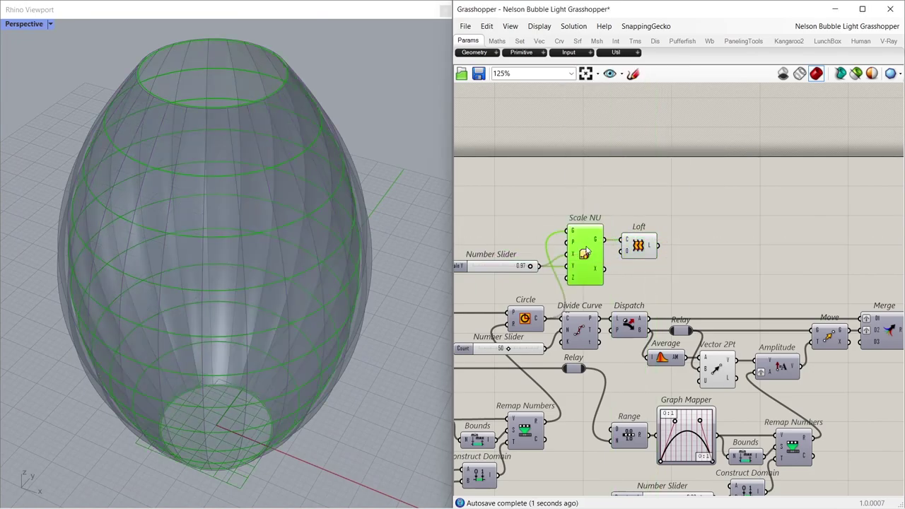
pyautogui.hotkey('ctrl', 'q')
pyautogui.click(672, 212)
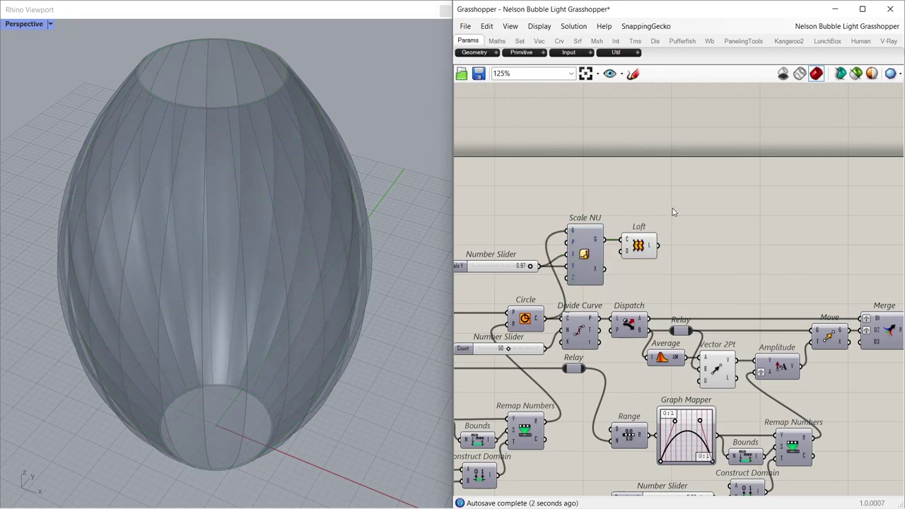
pyautogui.click(649, 245)
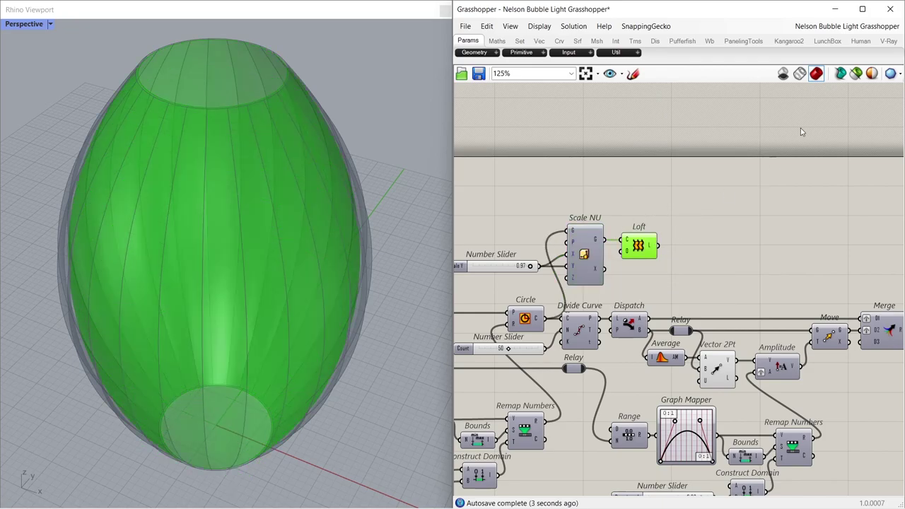
pyautogui.click(851, 79)
pyautogui.moveTo(198, 233)
pyautogui.mouseDown(button='right')
pyautogui.moveTo(206, 333)
pyautogui.moveTo(180, 235)
pyautogui.moveTo(188, 216)
pyautogui.mouseUp(button='right')
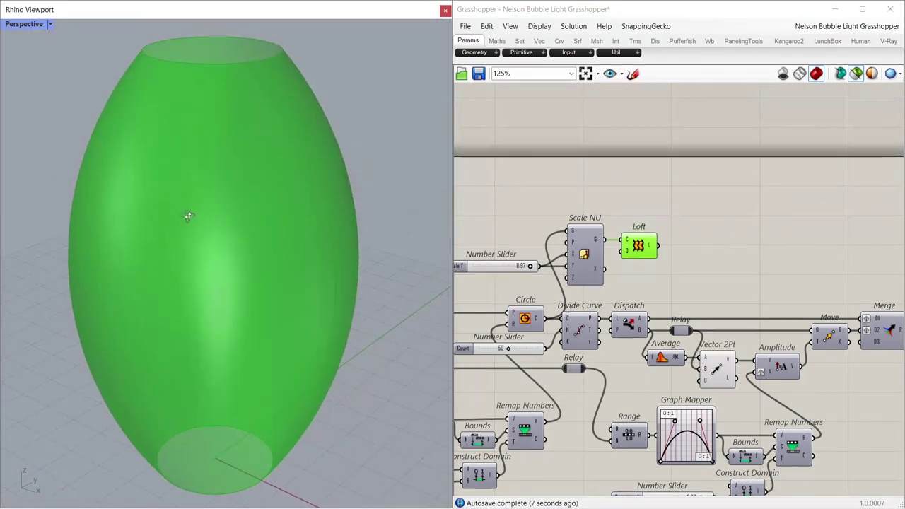
pyautogui.click(852, 79)
pyautogui.click(762, 228)
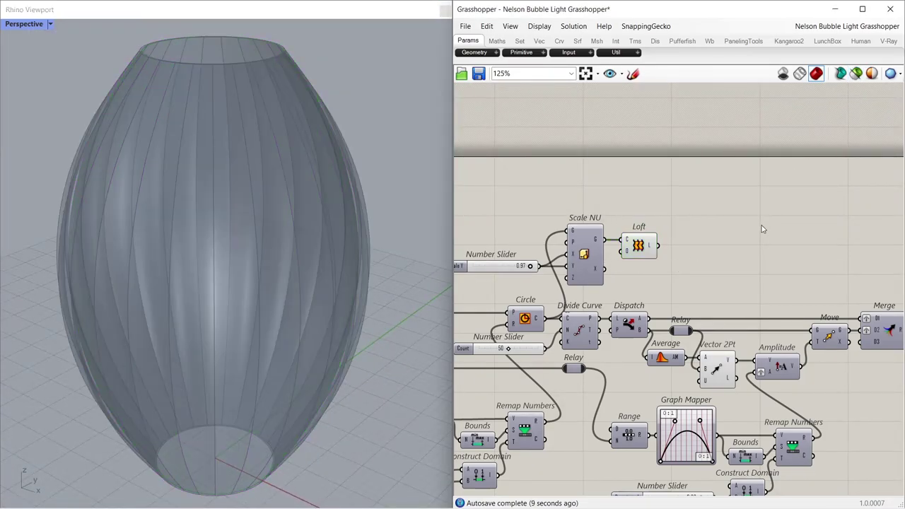
# - Add a Relay fed by the inner Loft output and hide that Loft's preview
pyautogui.doubleClick(710, 252)
pyautogui.write('rel')
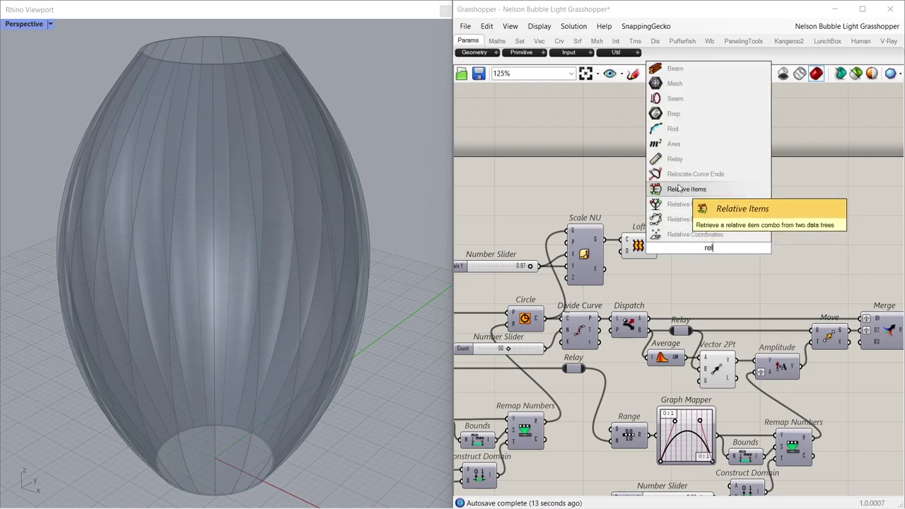
pyautogui.click(673, 159)
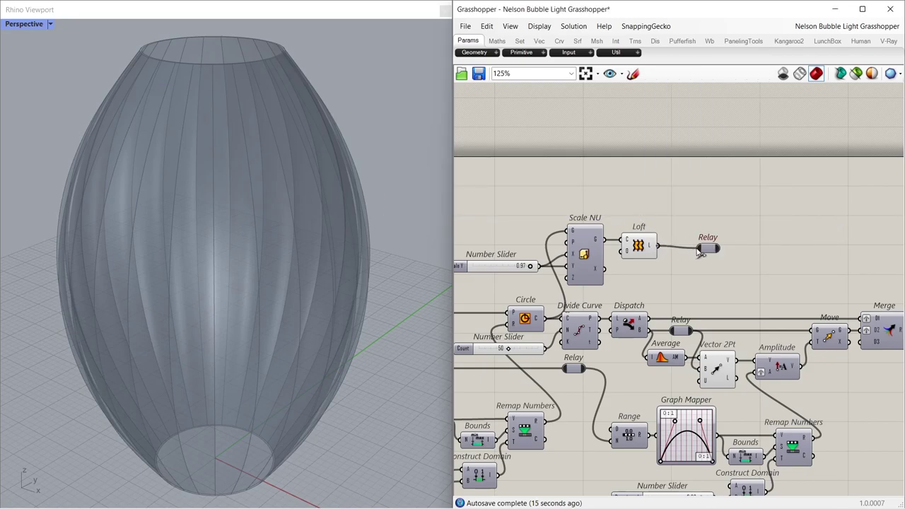
pyautogui.moveTo(700, 247); pyautogui.dragTo(680, 248)
pyautogui.click(642, 247)
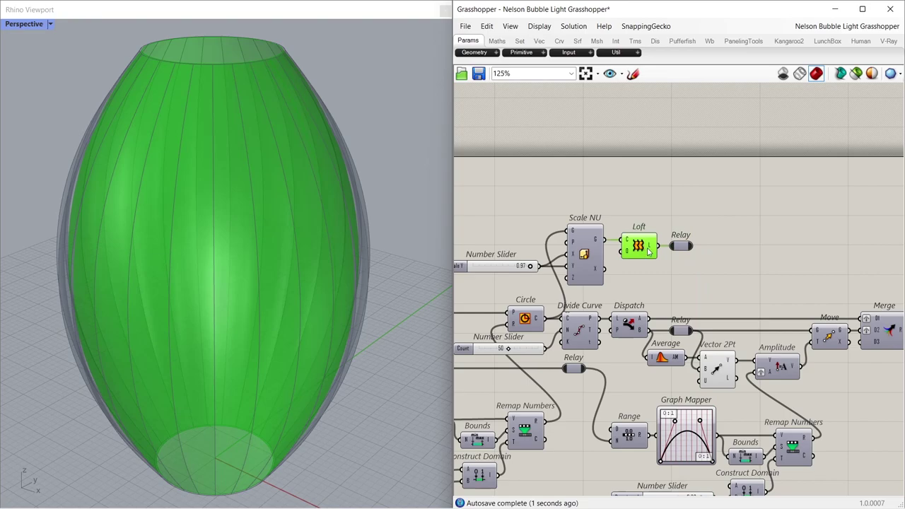
pyautogui.hotkey('ctrl', 'q')
# - Move the Relay along the canvas to sit above the Merge component that feeds the fluted Loft
pyautogui.scroll(-4, 684, 235)
pyautogui.moveTo(684, 290); pyautogui.dragTo(592, 276, button='right')
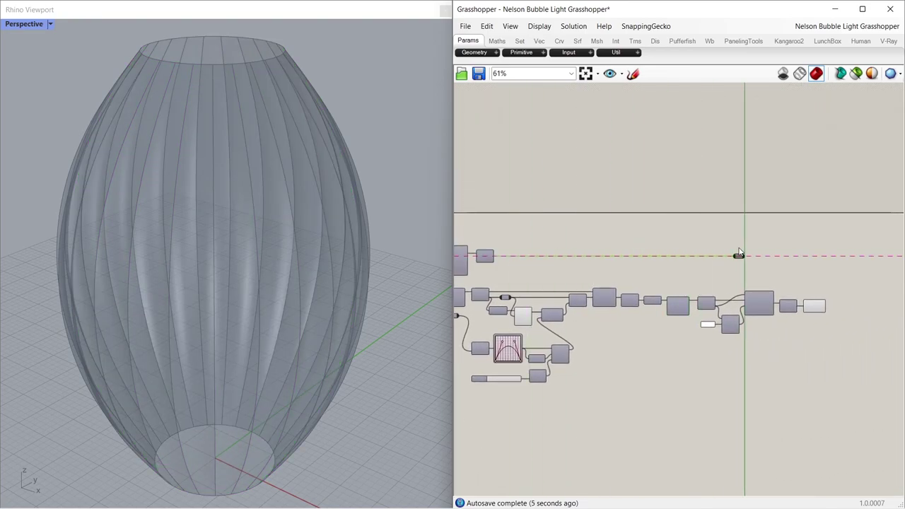
pyautogui.scroll(3, 837, 233)
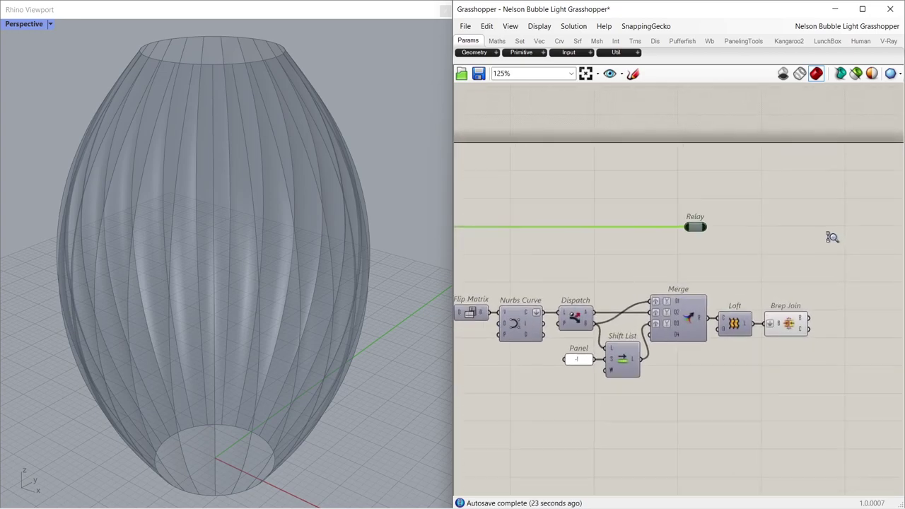
pyautogui.scroll(2, 757, 193)
# - Add a Merge component above Brep Join, route the inner loft into its D1 input, and remove the Relay
pyautogui.doubleClick(732, 265)
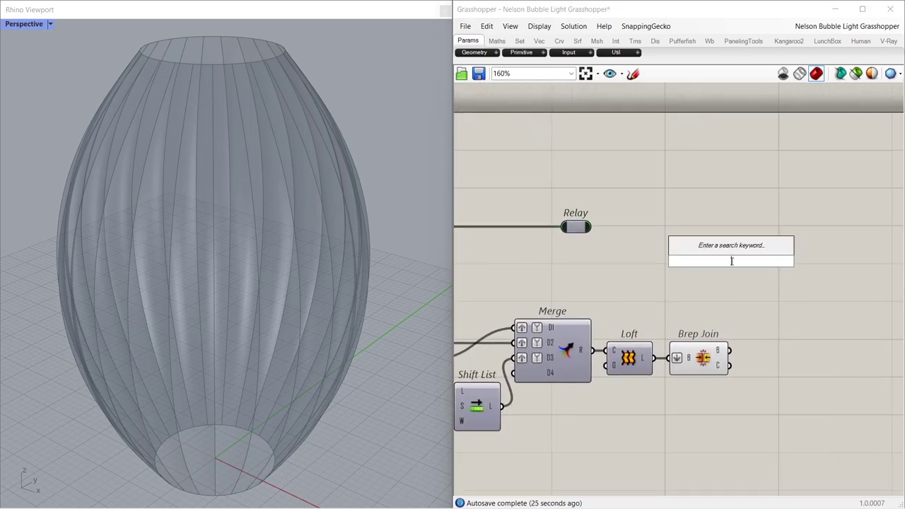
pyautogui.write('merg')
pyautogui.click(726, 253)
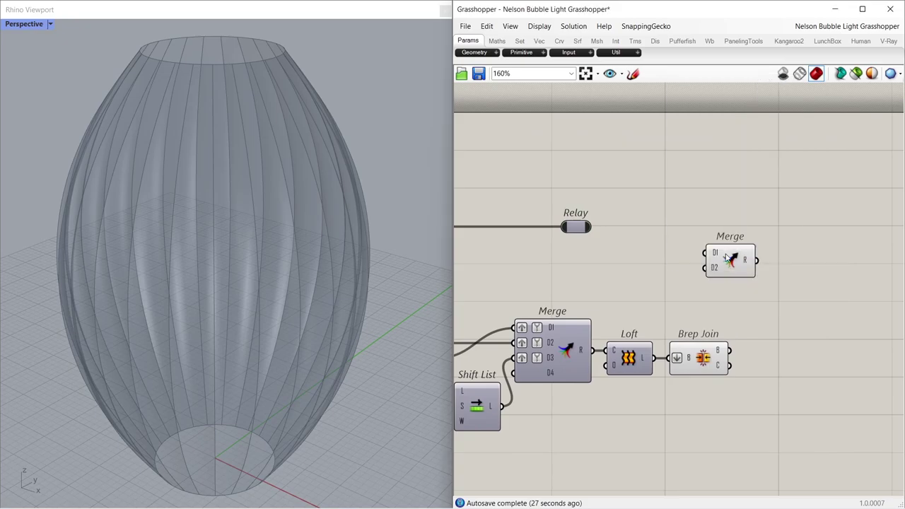
pyautogui.moveTo(697, 245); pyautogui.dragTo(762, 234)
pyautogui.click(578, 229)
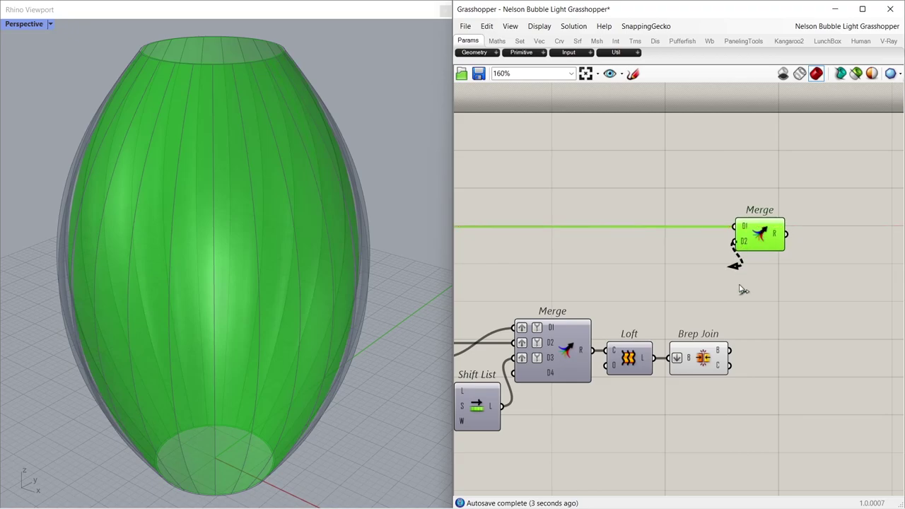
# - Connect Brep Join's B output to D2 of the new Merge and hide the Brep Join preview
pyautogui.moveTo(725, 339); pyautogui.dragTo(725, 340)
pyautogui.click(703, 352)
pyautogui.hotkey('ctrl', 'q')
pyautogui.click(801, 337)
pyautogui.moveTo(766, 251); pyautogui.dragTo(759, 242)
pyautogui.click(817, 258)
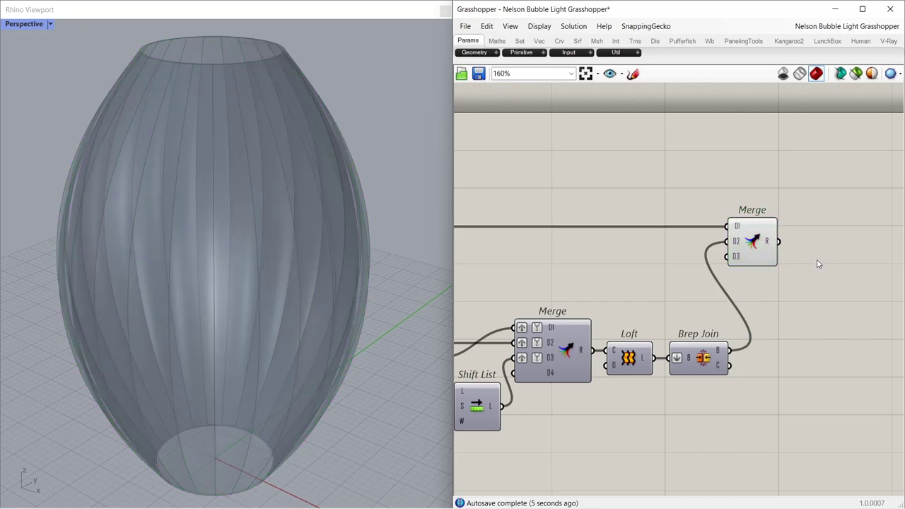
# - Add a Brep Edges component fed by the new Merge's R output
pyautogui.doubleClick(820, 256)
pyautogui.write('edges')
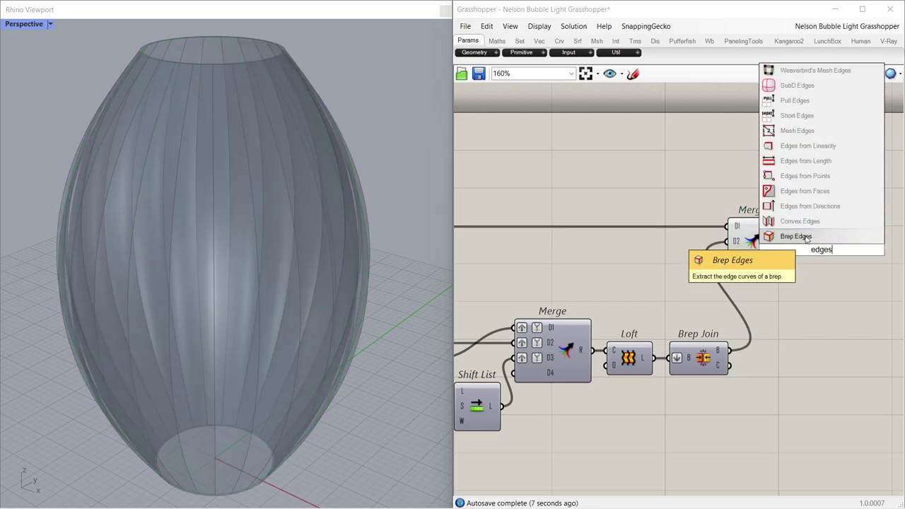
pyautogui.click(806, 237)
pyautogui.moveTo(779, 241); pyautogui.dragTo(806, 207)
pyautogui.moveTo(818, 291); pyautogui.dragTo(614, 297, button='right')
pyautogui.click(617, 301)
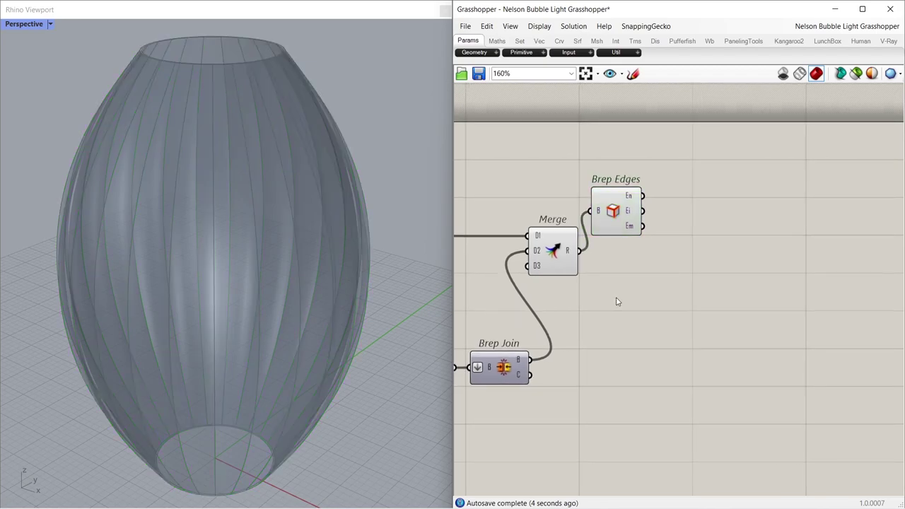
# - Add a Join Curves component fed by the naked edges output (En) of Brep Edges
pyautogui.doubleClick(675, 220)
pyautogui.write('jo')
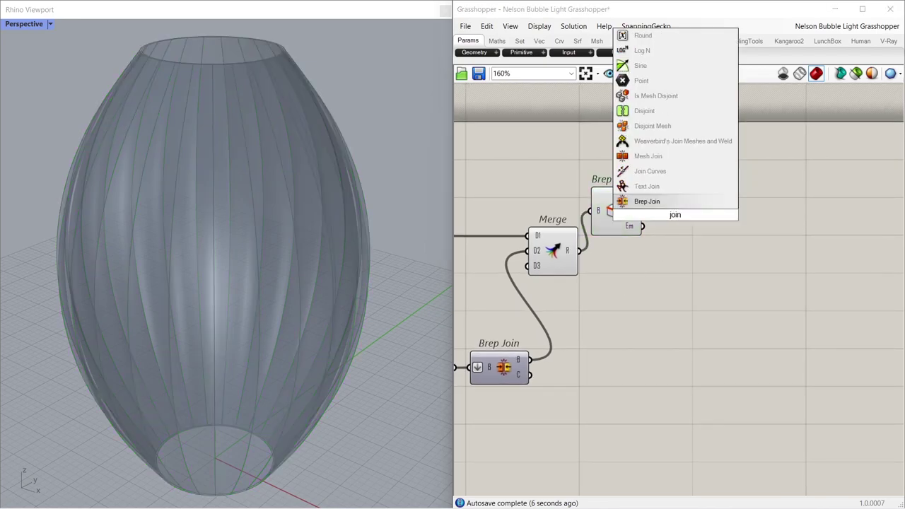
pyautogui.write('in')
pyautogui.press('Up')
pyautogui.press('Up')
pyautogui.press('Return')
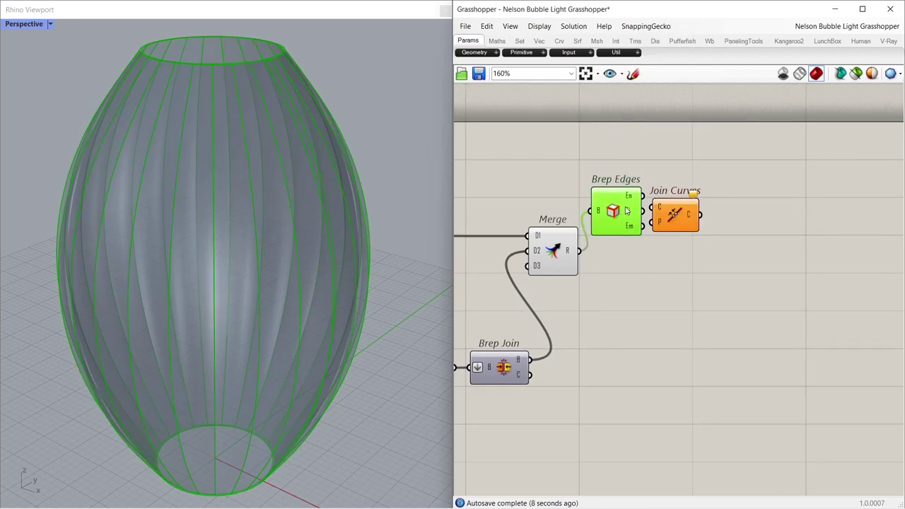
pyautogui.moveTo(675, 216)
pyautogui.mouseDown()
pyautogui.moveTo(691, 211)
pyautogui.moveTo(674, 203)
pyautogui.mouseUp()
# - Isolate the preview of the joined edge curves and examine the data structure of the Join Curves output
pyautogui.moveTo(231, 156); pyautogui.dragTo(244, 229, button='right')
pyautogui.keyDown('ctrl'); pyautogui.moveTo(254, 177); pyautogui.dragTo(251, 142, button='right'); pyautogui.keyUp('ctrl')
pyautogui.scroll(-5, 252, 141)
pyautogui.moveTo(252, 205); pyautogui.dragTo(385, 175, button='right')
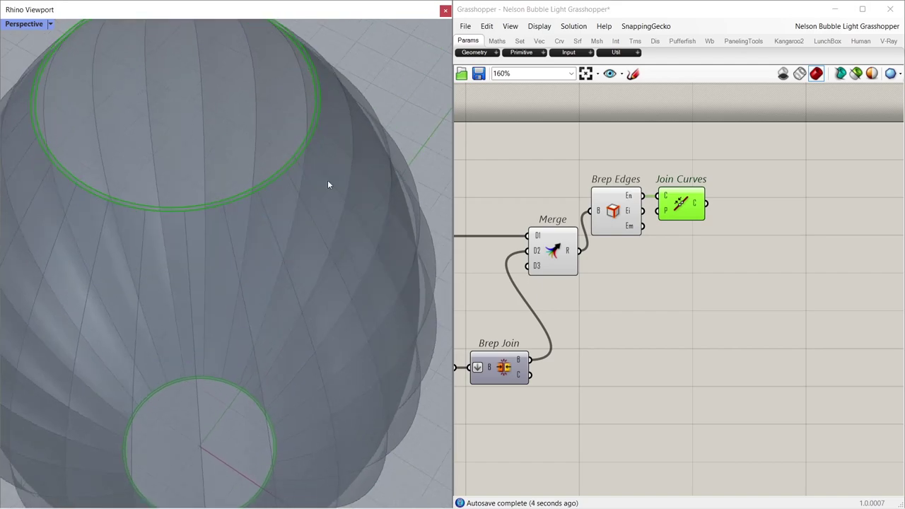
pyautogui.click(841, 75)
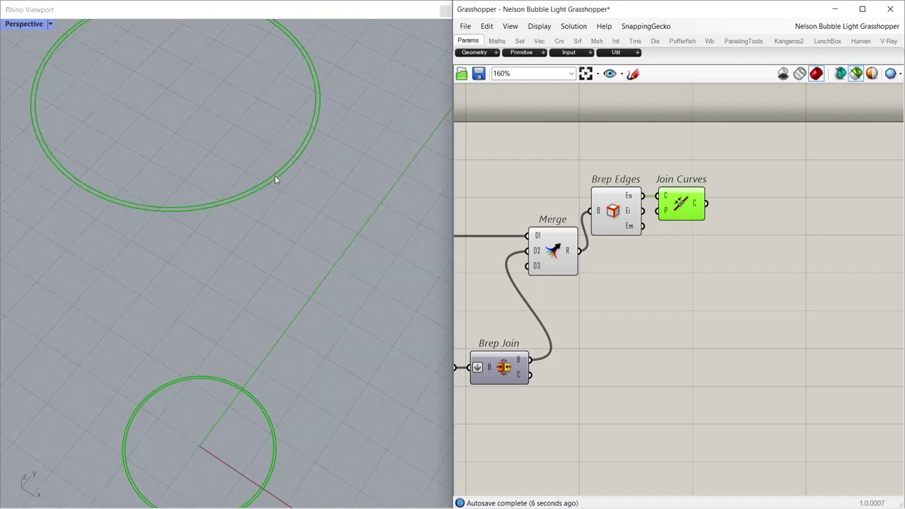
pyautogui.moveTo(694, 205)
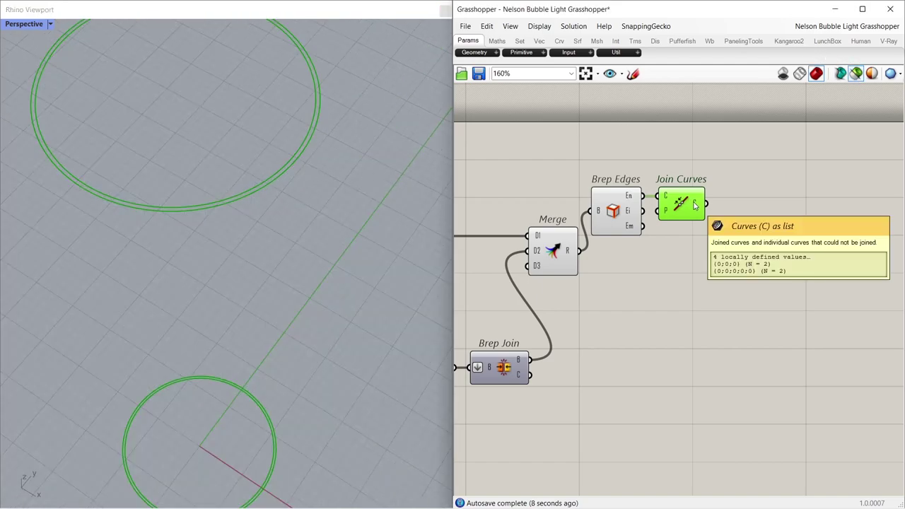
# - Add a Boundary Surfaces component fed by Join Curves and restore the preview of all geometry
pyautogui.doubleClick(732, 211)
pyautogui.write('bound')
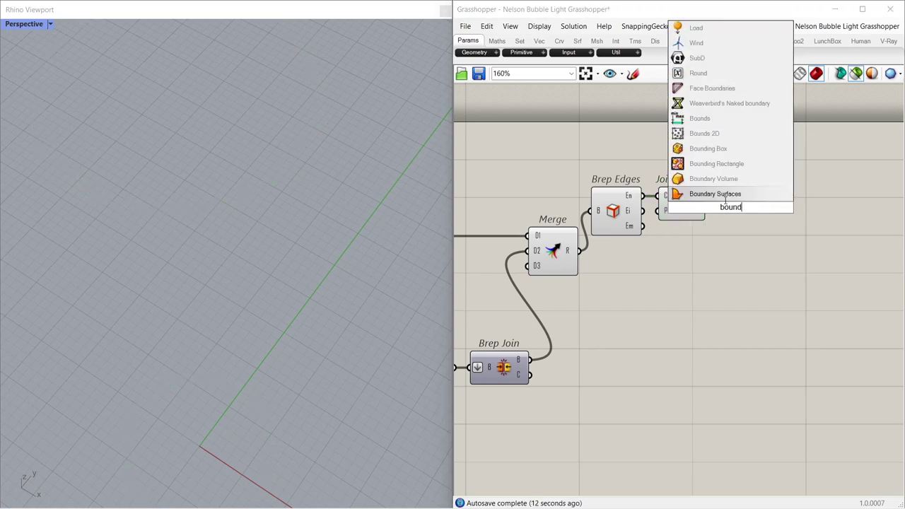
pyautogui.press('Return')
pyautogui.click(855, 74)
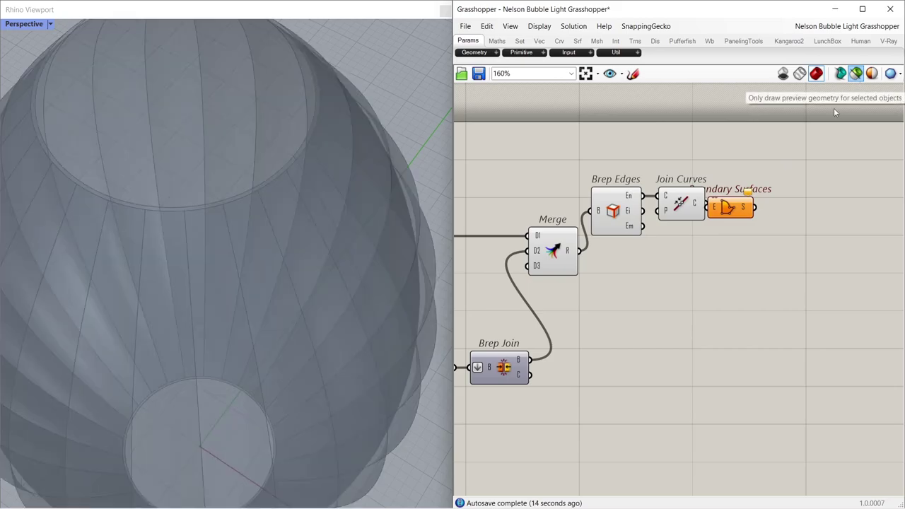
pyautogui.moveTo(728, 212)
pyautogui.mouseDown()
pyautogui.moveTo(751, 208)
pyautogui.moveTo(737, 204)
pyautogui.mouseUp()
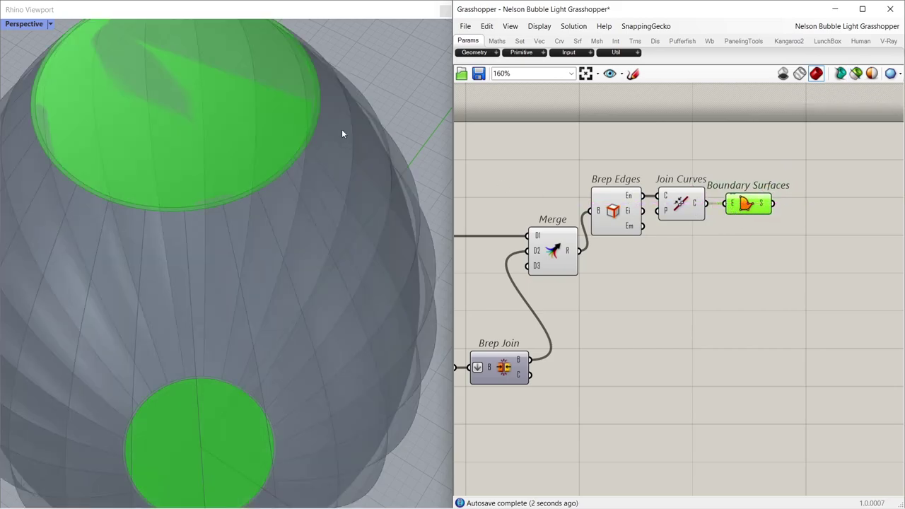
# - Flatten the E input of the Boundary Surfaces component
pyautogui.rightClick(733, 206)
pyautogui.click(732, 288)
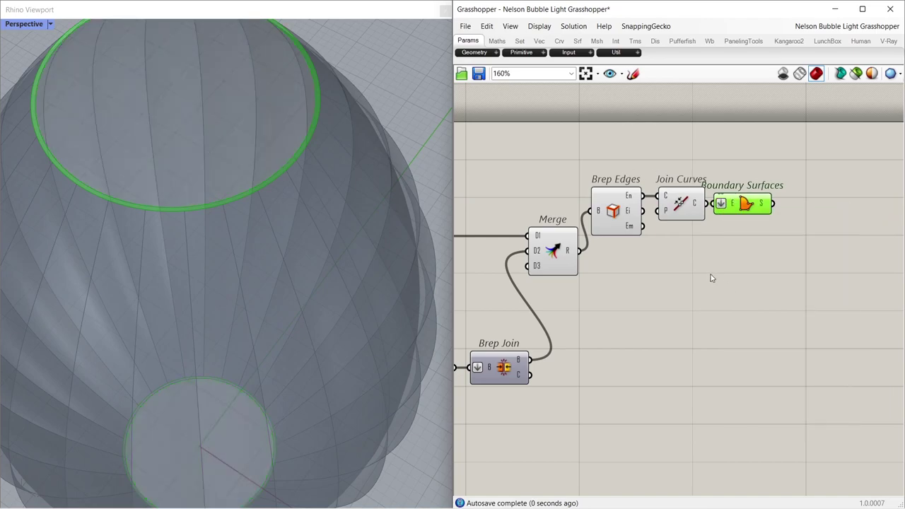
pyautogui.click(750, 243)
# - Duplicate the Brep Join component after Boundary Surfaces and feed it with Merge's R output and Boundary Surfaces' S output
pyautogui.click(506, 372)
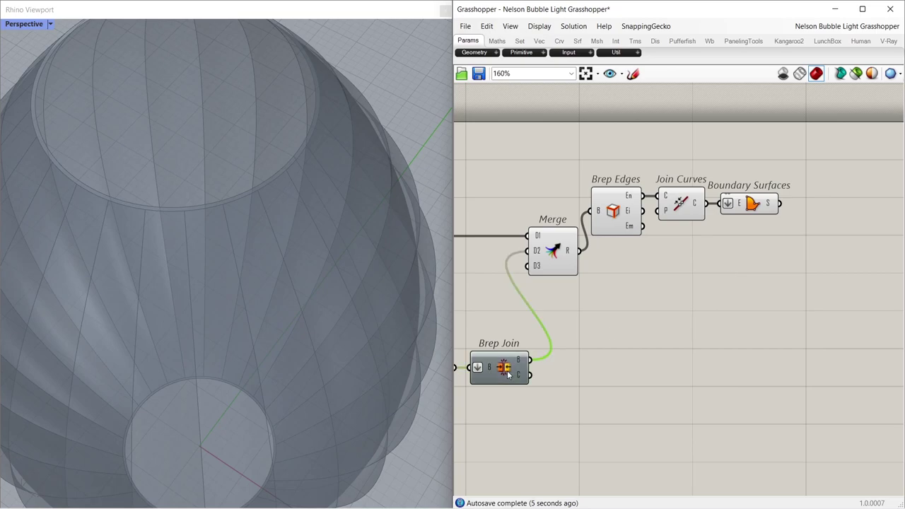
pyautogui.hotkey('ctrl', 'c')
pyautogui.hotkey('ctrl', 'v')
pyautogui.keyDown('alt'); pyautogui.moveTo(509, 376); pyautogui.dragTo(800, 258); pyautogui.keyUp('alt')
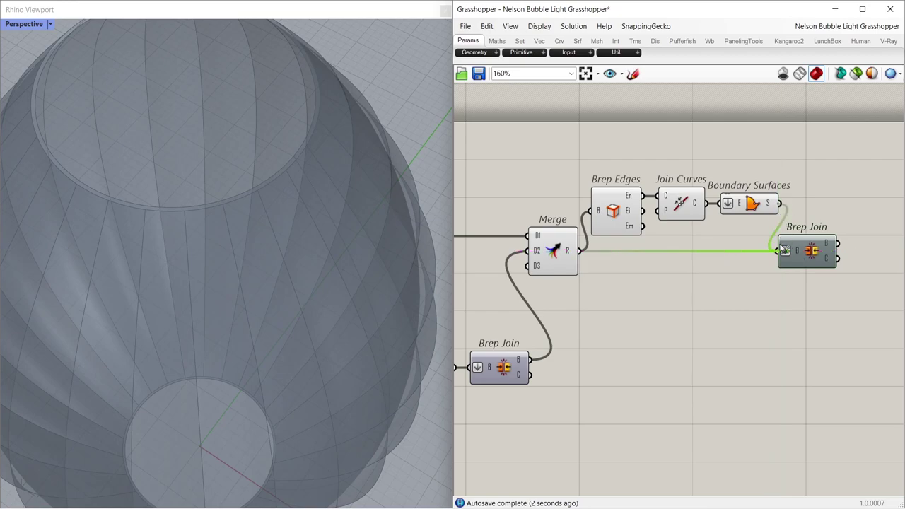
# - Turn off the preview of Merge, Brep Edges, Join Curves and Boundary Surfaces, and inspect the new Brep Join's geometry
pyautogui.moveTo(746, 172); pyautogui.dragTo(562, 264)
pyautogui.hotkey('ctrl', 'q')
pyautogui.click(635, 328)
pyautogui.click(805, 258)
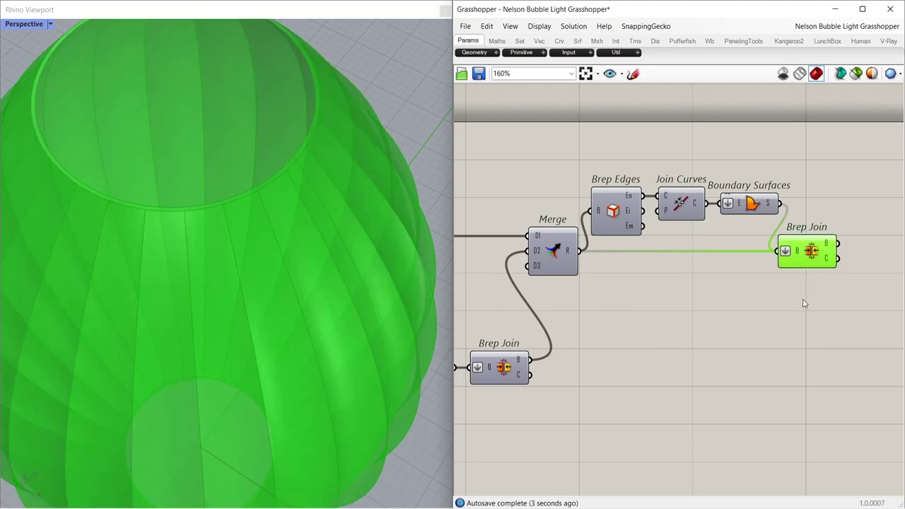
pyautogui.click(804, 279)
pyautogui.click(810, 258)
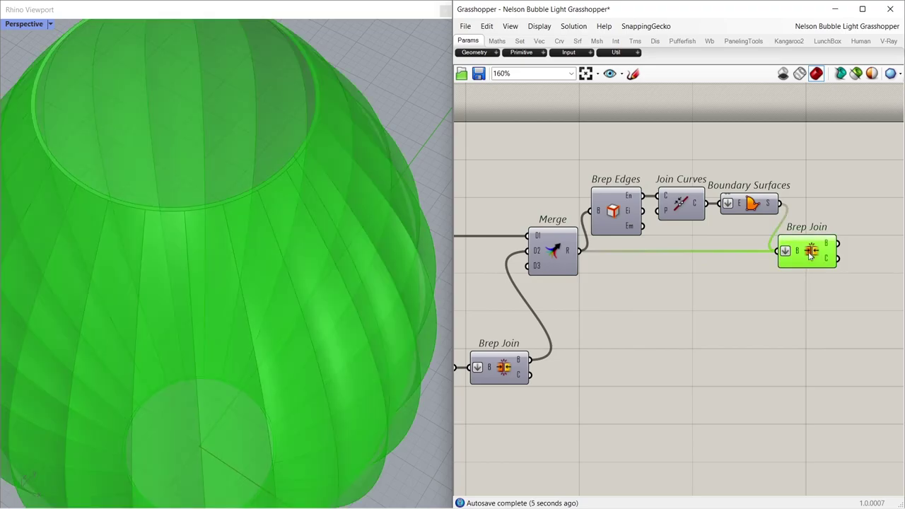
pyautogui.click(818, 290)
# - Add a Panel fed by the new Brep Join's B output and shrink it to fit its single line
pyautogui.moveTo(854, 272); pyautogui.dragTo(796, 276, button='right')
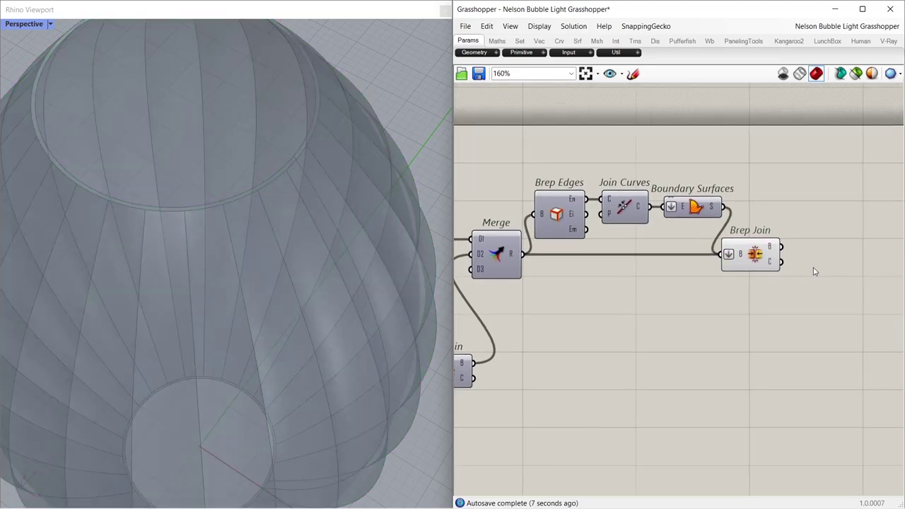
pyautogui.doubleClick(813, 270)
pyautogui.write('pane')
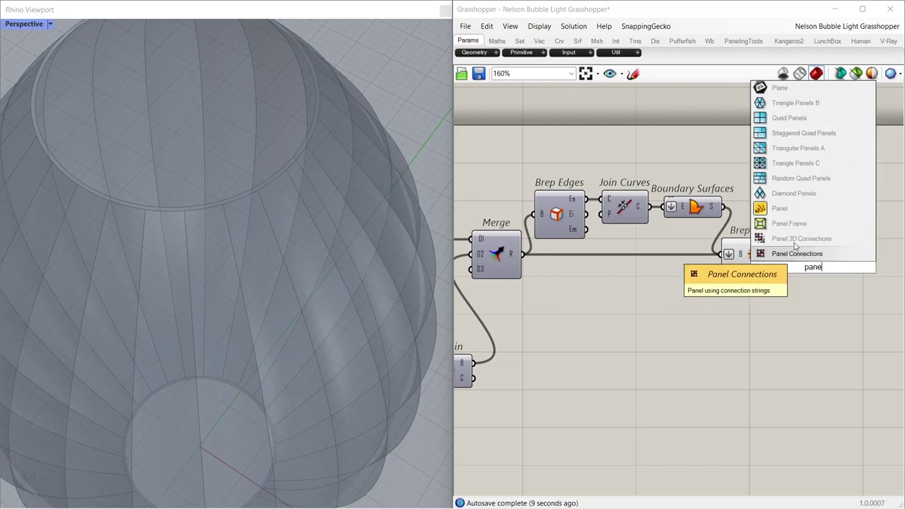
pyautogui.click(784, 209)
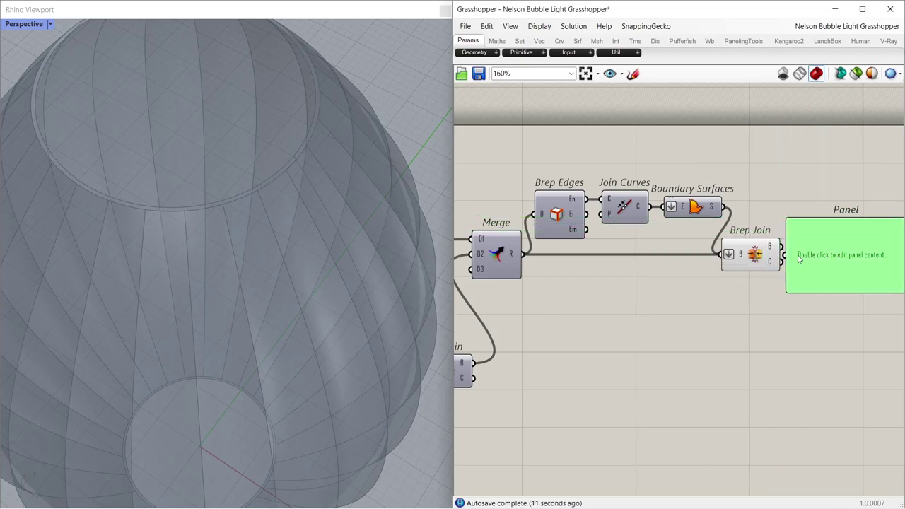
pyautogui.moveTo(793, 259); pyautogui.dragTo(817, 254)
pyautogui.moveTo(821, 256); pyautogui.dragTo(737, 268, button='right')
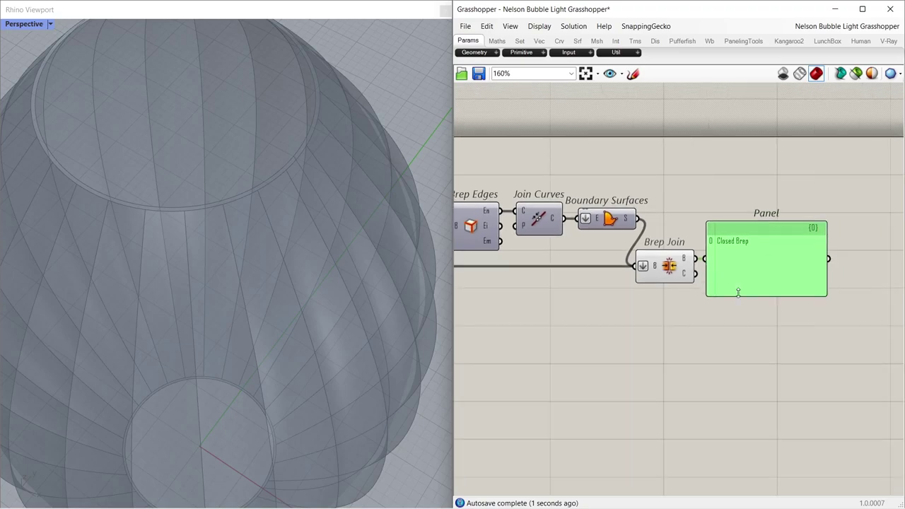
pyautogui.moveTo(737, 294); pyautogui.dragTo(737, 263)
pyautogui.moveTo(734, 248); pyautogui.dragTo(738, 265)
pyautogui.moveTo(826, 267); pyautogui.dragTo(753, 269)
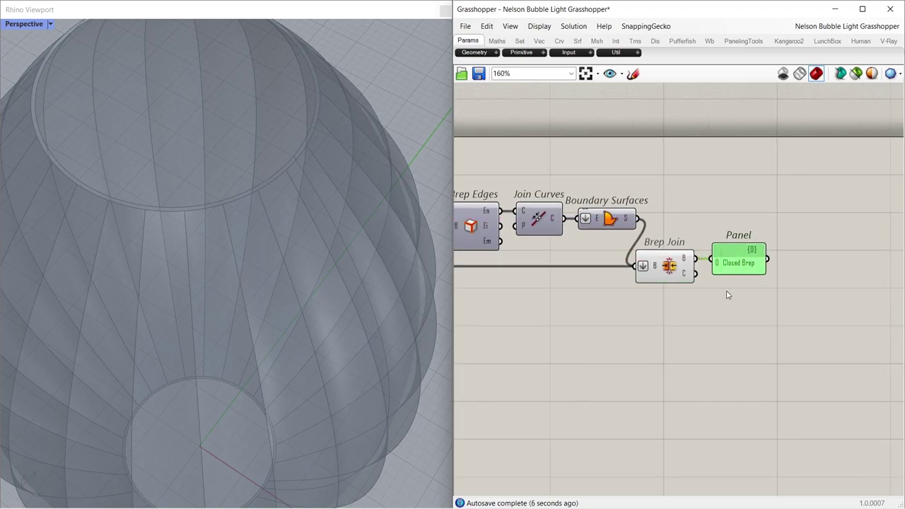
# - Bake the B output of the final Brep Join into Rhino with the default attributes
pyautogui.click(668, 268)
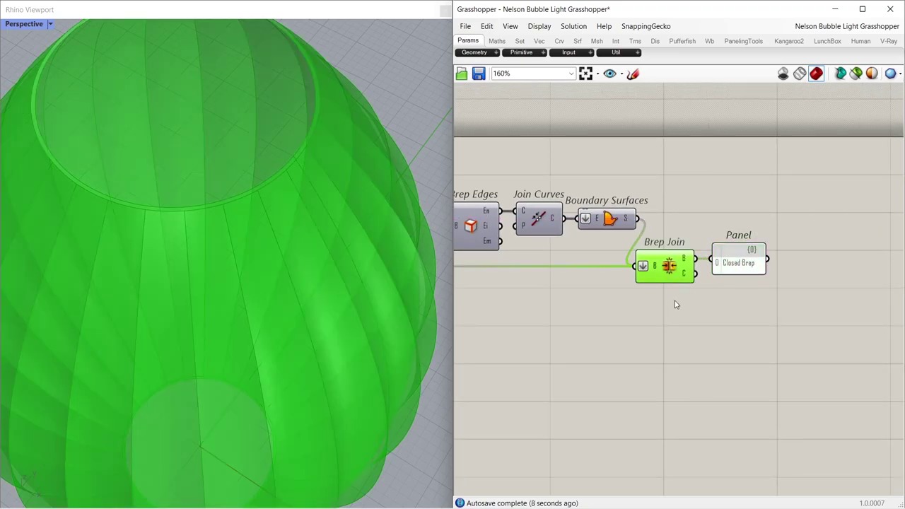
pyautogui.scroll(-3, 675, 306)
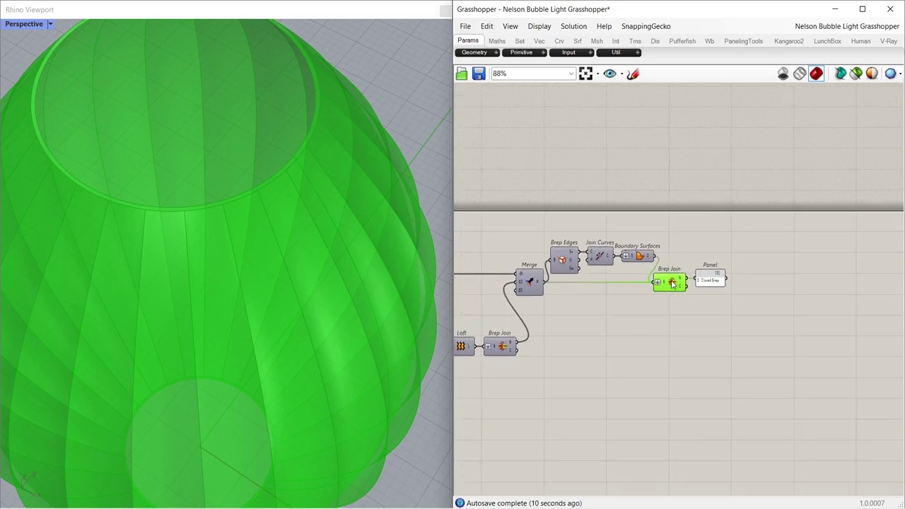
pyautogui.rightClick(680, 281)
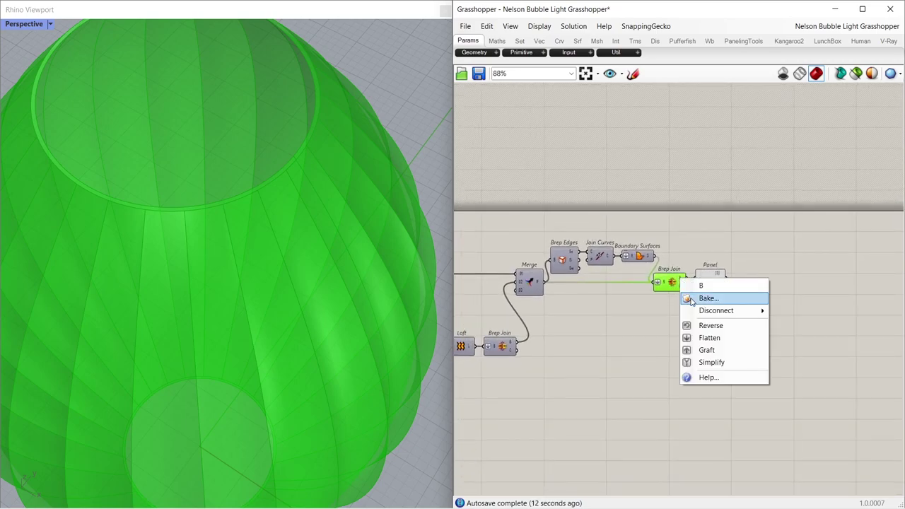
pyautogui.click(707, 298)
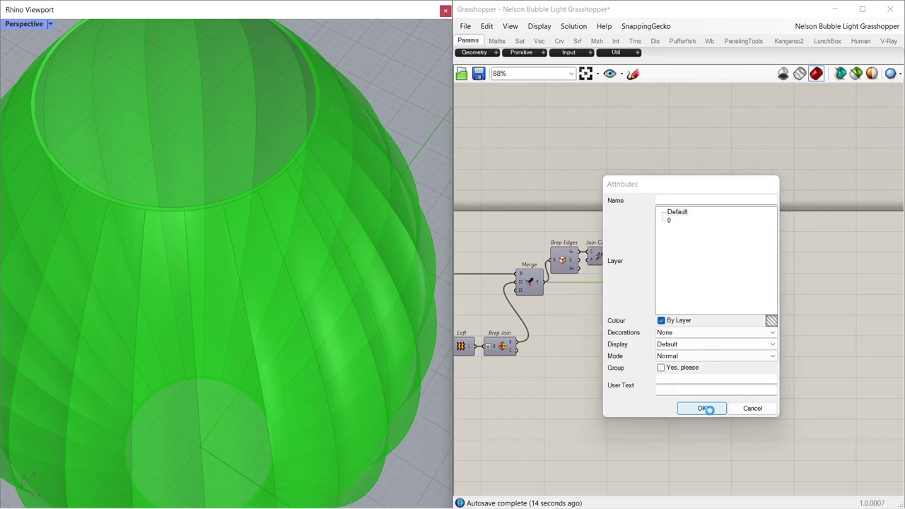
pyautogui.click(704, 409)
# - Switch the Perspective viewport to the Arctic display mode with the whole shade in view
pyautogui.scroll(-11, 277, 229)
pyautogui.moveTo(287, 275); pyautogui.dragTo(326, 278, button='right')
pyautogui.click(51, 25)
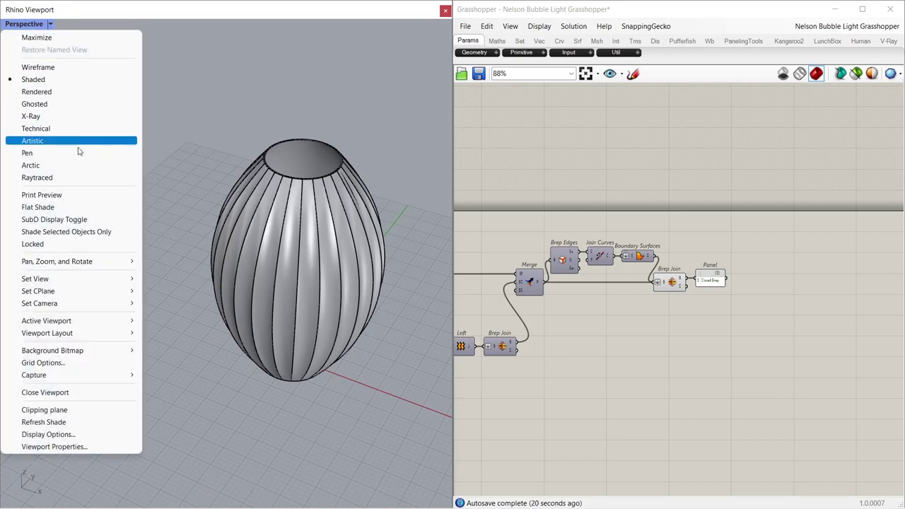
pyautogui.click(70, 176)
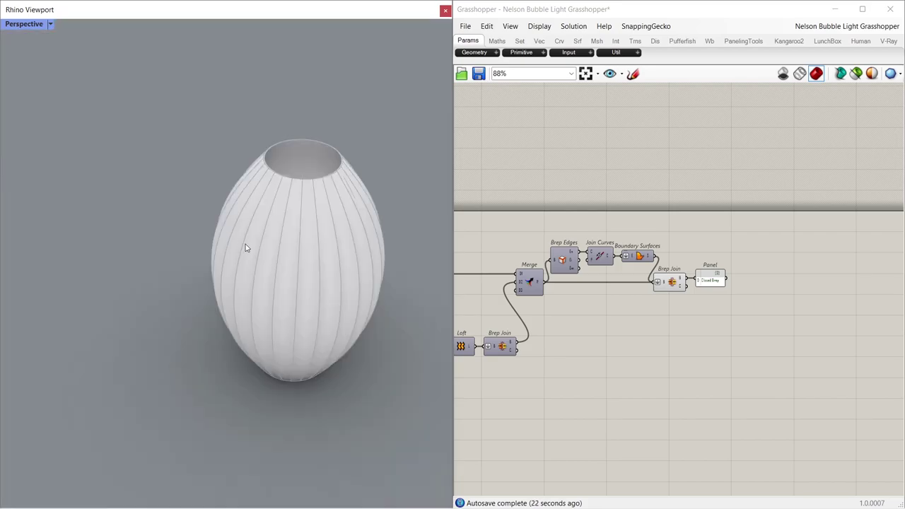
# - Move the baked shade away from the Grasshopper preview and inspect it up close
pyautogui.click(255, 250)
pyautogui.moveTo(322, 277); pyautogui.dragTo(130, 225)
pyautogui.click(172, 288)
pyautogui.moveTo(172, 289); pyautogui.dragTo(202, 264, button='right')
pyautogui.scroll(5, 148, 204)
pyautogui.moveTo(152, 232); pyautogui.dragTo(293, 277, button='right')
# - Locate the Graph Mapper and the Domain end slider in the definition and frame the previewed shade in the viewport
pyautogui.scroll(-3, 589, 283)
pyautogui.moveTo(516, 304); pyautogui.dragTo(659, 295, button='right')
pyautogui.moveTo(543, 307); pyautogui.dragTo(628, 301, button='right')
pyautogui.scroll(7, 714, 307)
pyautogui.scroll(-5, 363, 281)
pyautogui.keyDown('shift'); pyautogui.moveTo(363, 281); pyautogui.dragTo(149, 248, button='right'); pyautogui.keyUp('shift')
pyautogui.scroll(5, 149, 249)
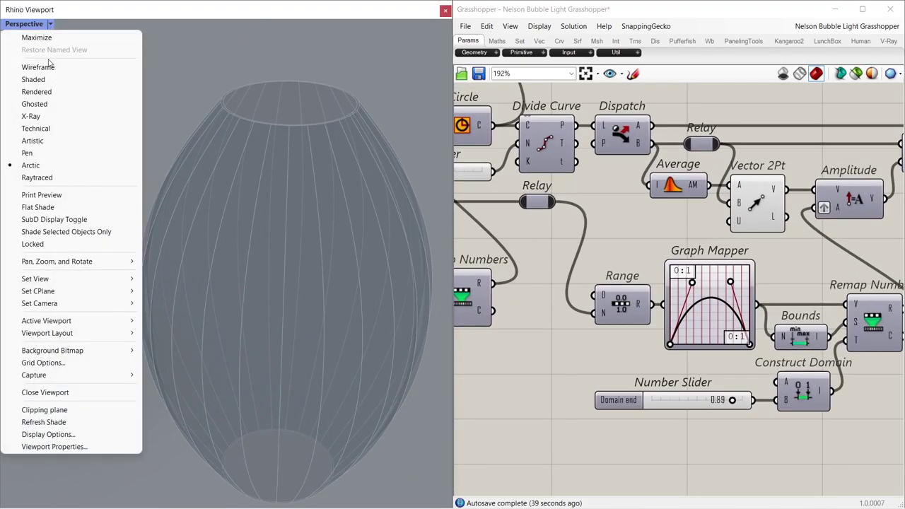